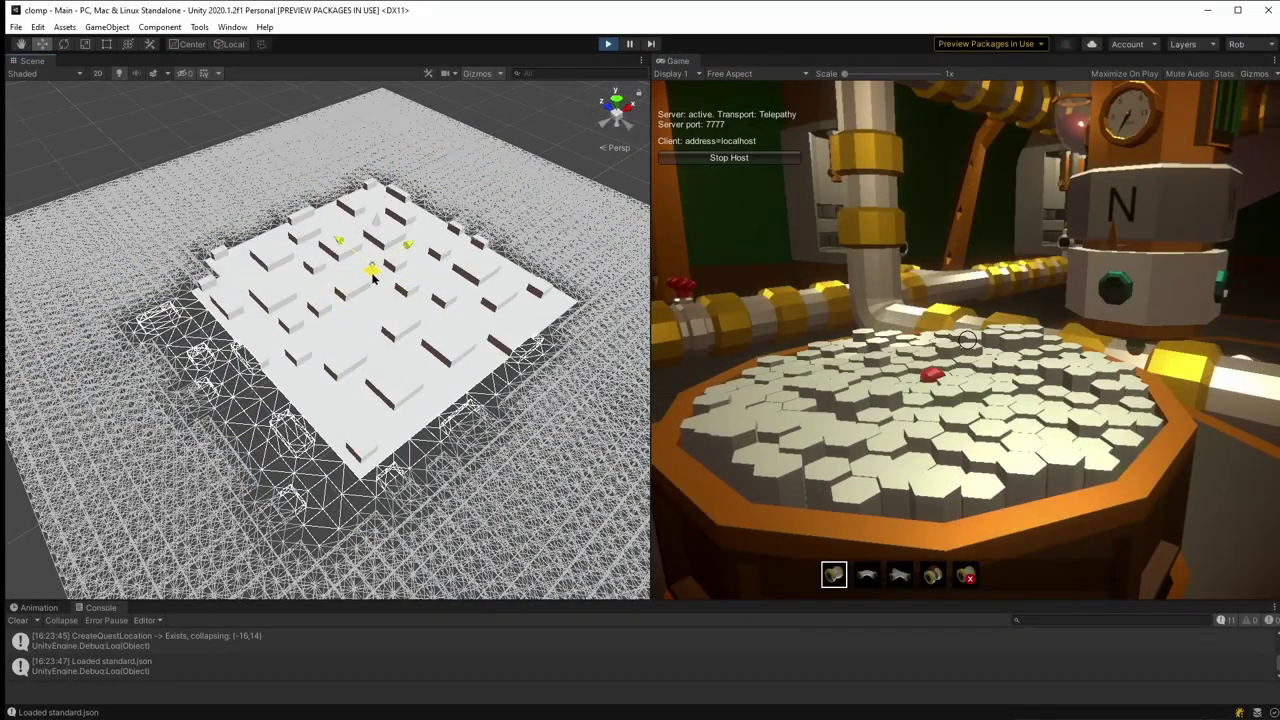
# Step: Test-fit the Flat tile in the empty grid square, then return it below the Corner label
pyautogui.moveTo(372, 280); pyautogui.dragTo(198, 318, button='middle')
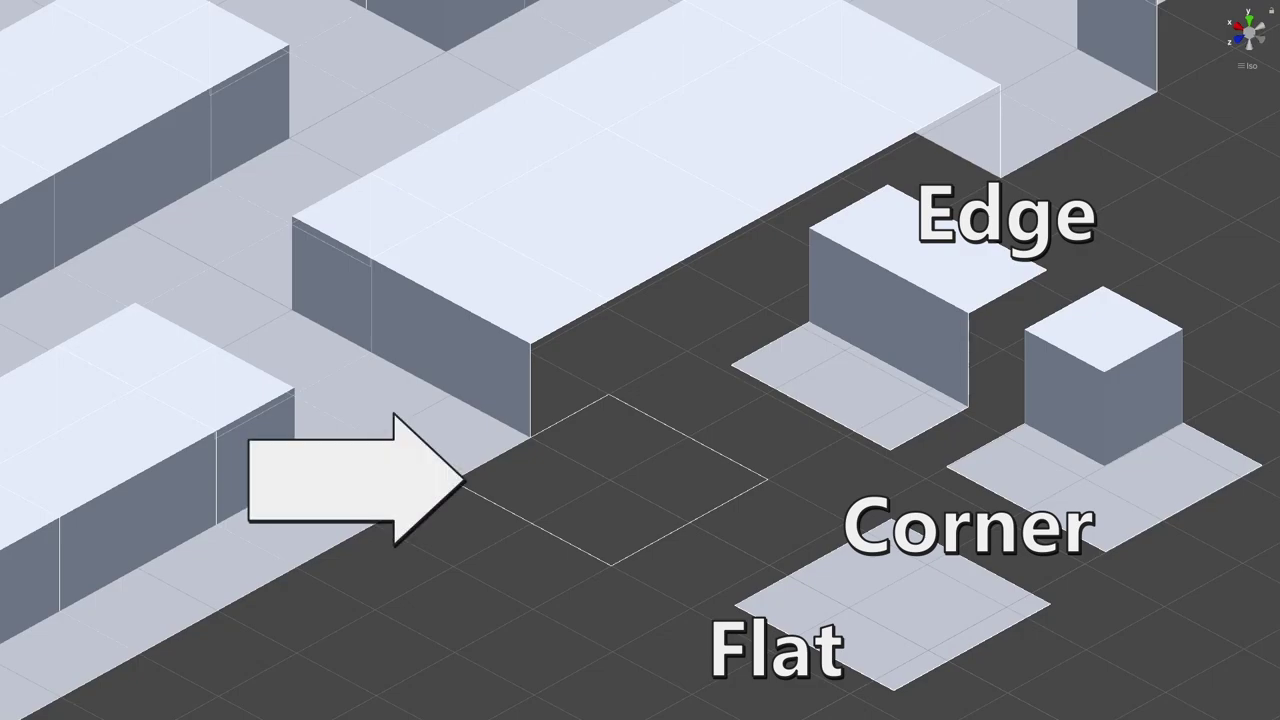
pyautogui.click(886, 608)
pyautogui.moveTo(886, 608); pyautogui.dragTo(610, 490)
pyautogui.click(812, 605)
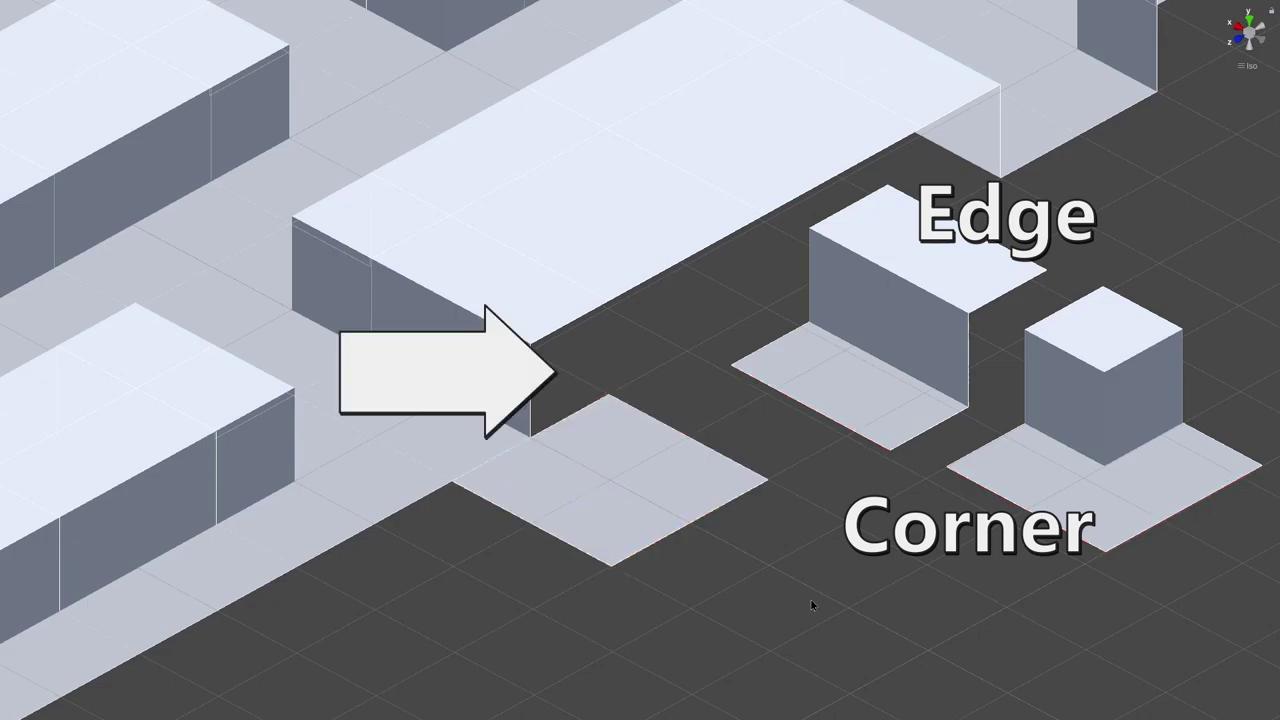
pyautogui.click(610, 483)
pyautogui.moveTo(613, 490); pyautogui.dragTo(925, 627)
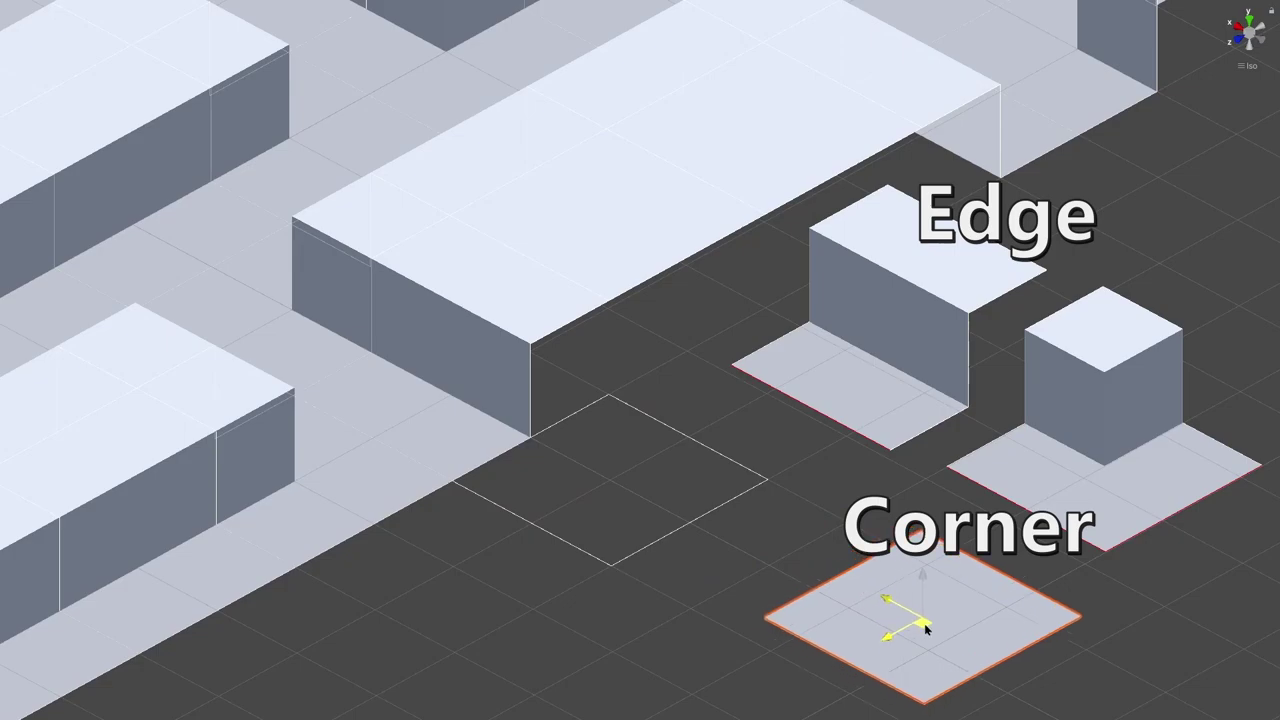
# Step: Try the Edge piece beside the long block, then leave the Corner cube there and deselect
pyautogui.click(891, 328)
pyautogui.moveTo(891, 328); pyautogui.dragTo(870, 308)
pyautogui.click(1100, 432)
pyautogui.moveTo(1100, 432)
pyautogui.mouseDown()
pyautogui.moveTo(971, 449)
pyautogui.moveTo(613, 449)
pyautogui.moveTo(1083, 452)
pyautogui.moveTo(1090, 440)
pyautogui.mouseUp()
pyautogui.click(828, 497)
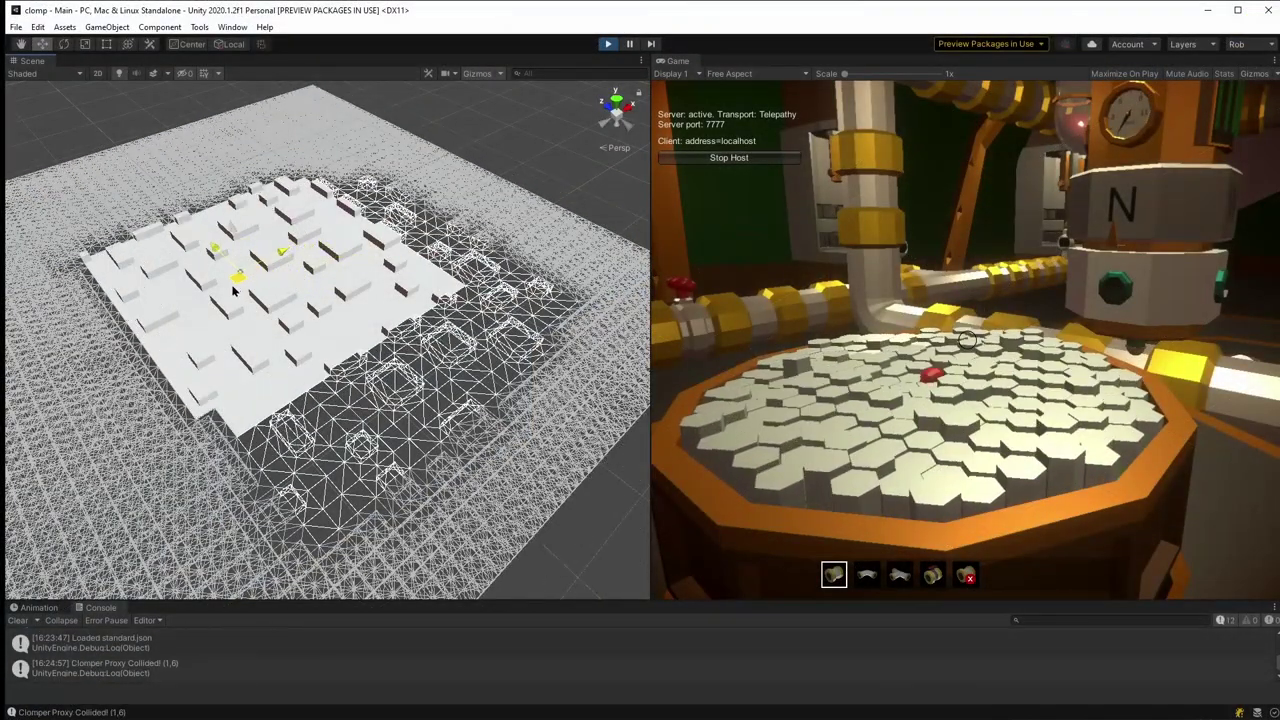
pyautogui.scroll(5, 213, 305)
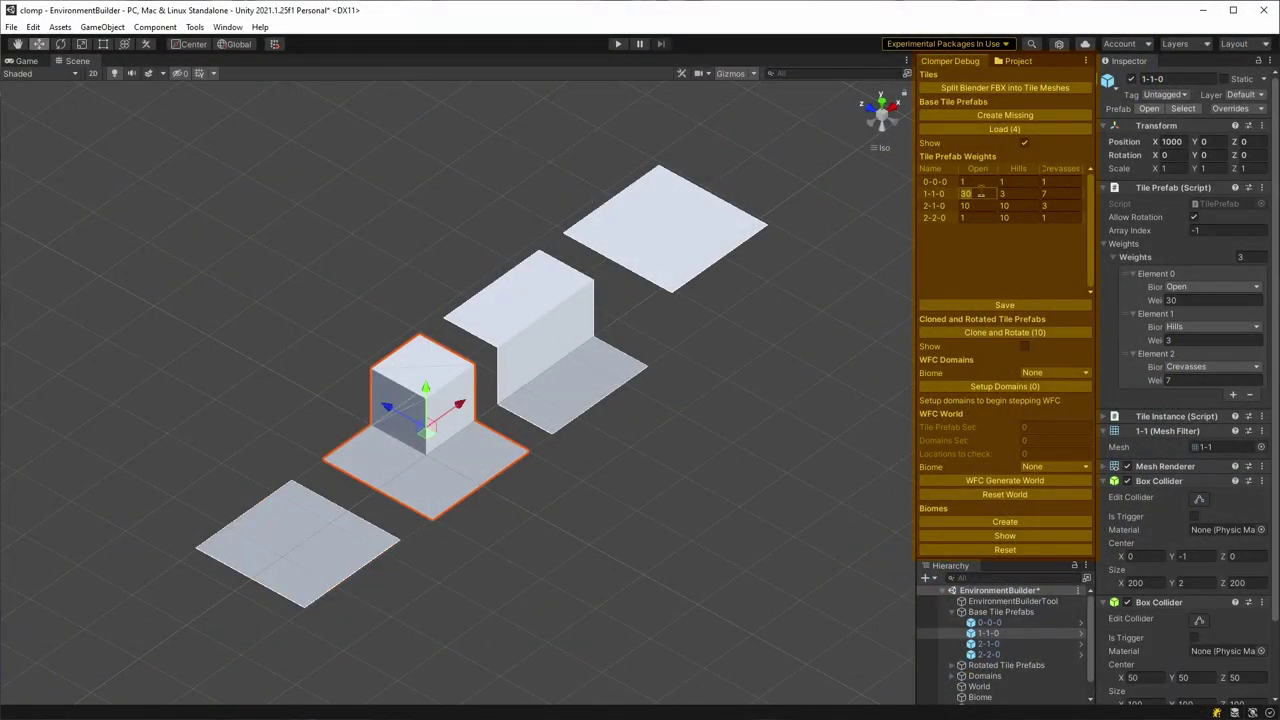
# Step: Inspect the 2-1-0 and 2-2-0 tile weights and generate several trial tile worlds
pyautogui.click(977, 205)
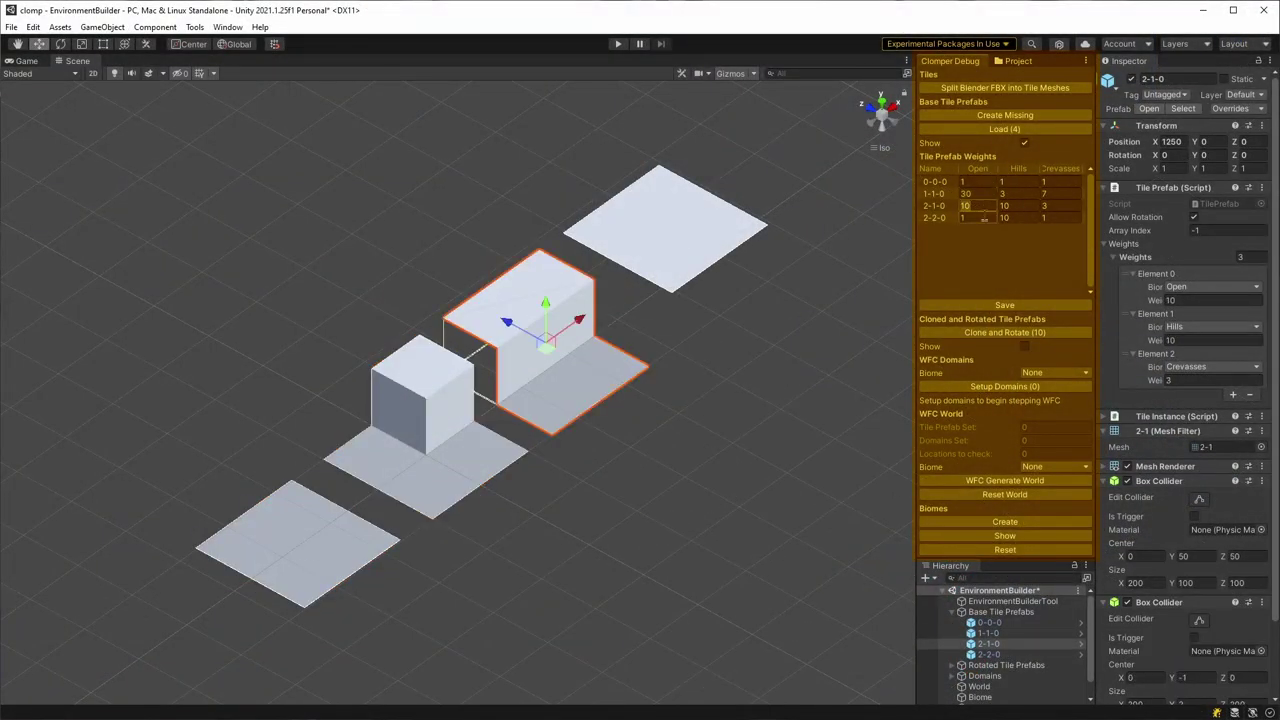
pyautogui.click(985, 219)
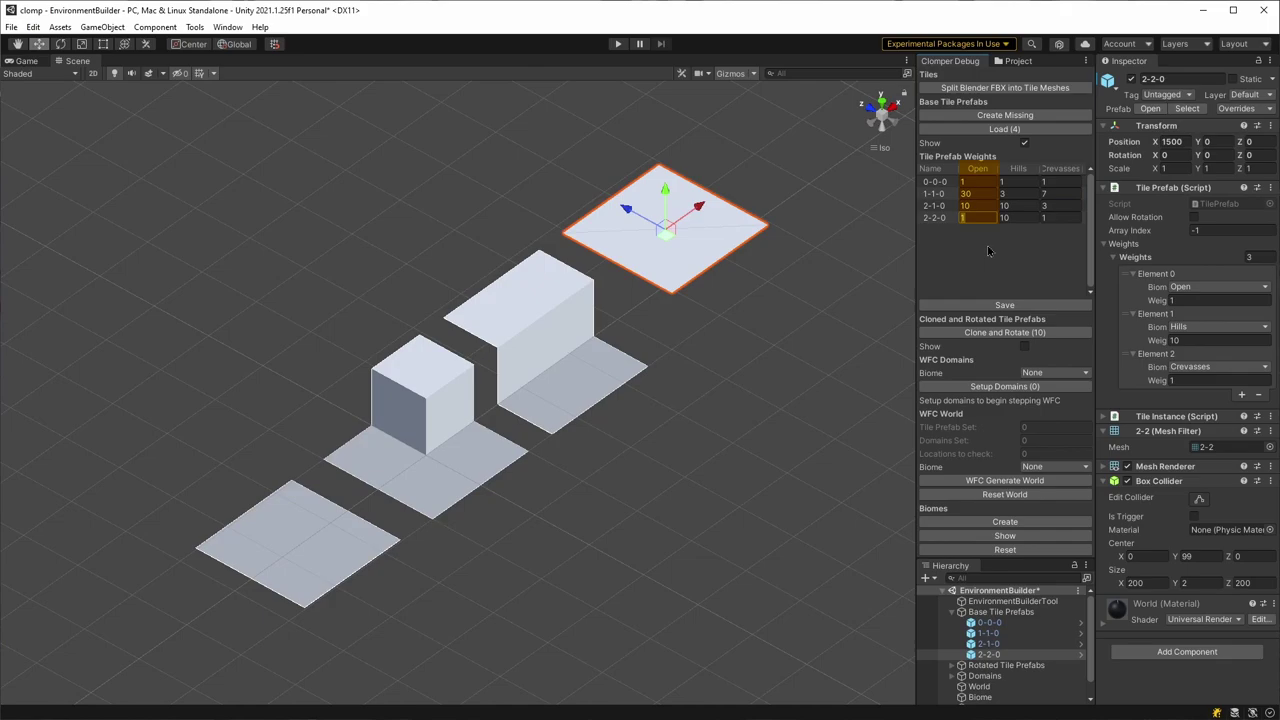
pyautogui.click(996, 481)
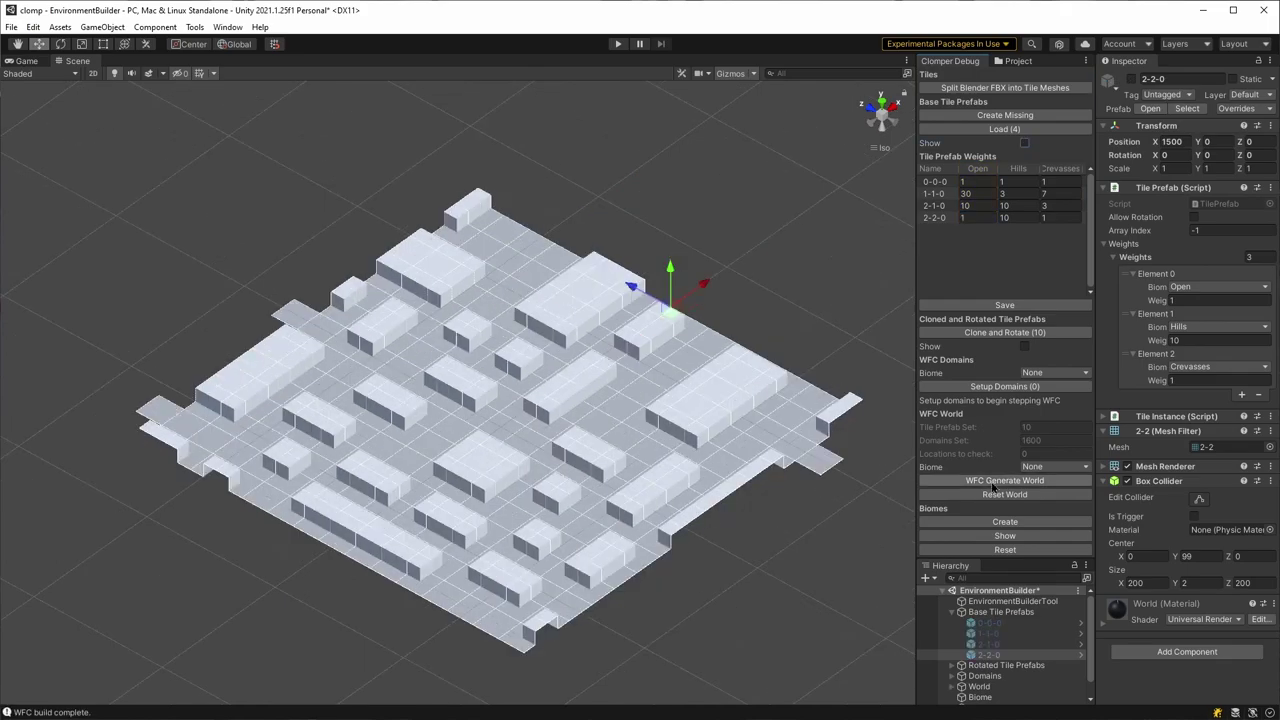
pyautogui.click(995, 482)
pyautogui.click(995, 482)
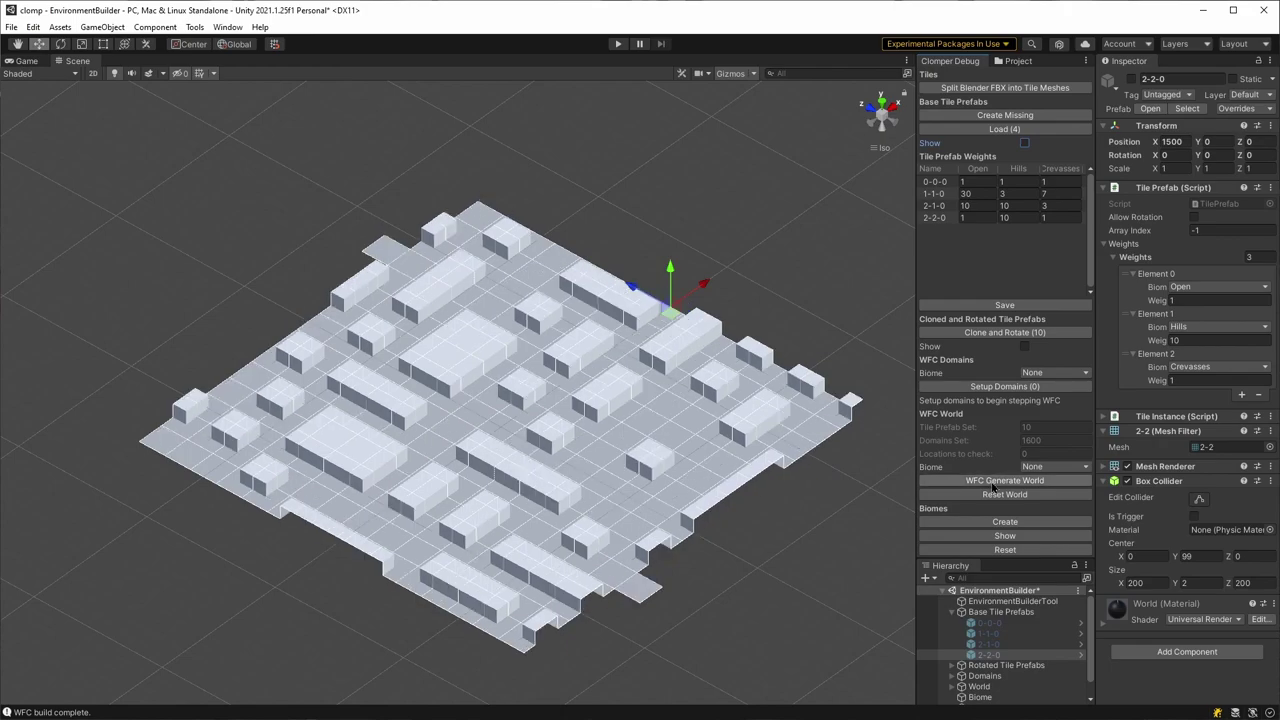
pyautogui.click(995, 482)
pyautogui.click(995, 482)
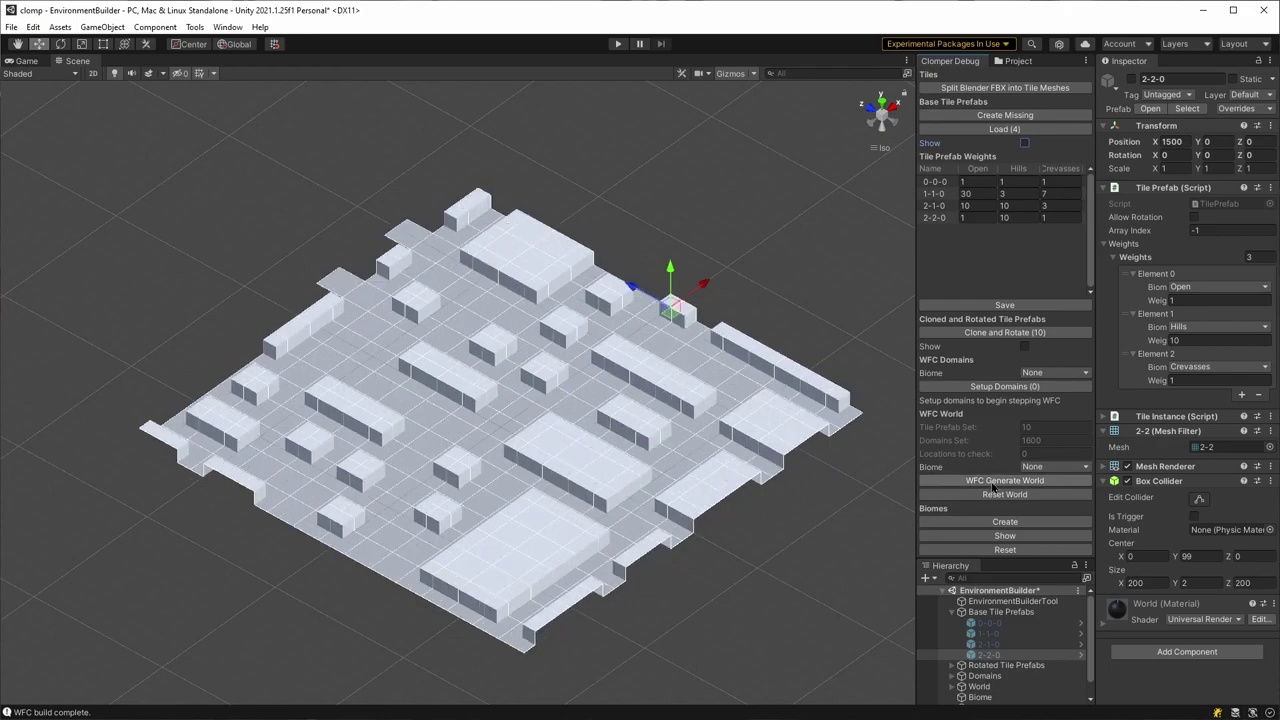
# Step: Set the Open weight of tile 1-1-0 to 10 and 2-1-0 to 30, then save
pyautogui.click(965, 193)
pyautogui.write('10')
pyautogui.press('Tab')
pyautogui.press('Tab')
pyautogui.press('Tab')
pyautogui.write('30')
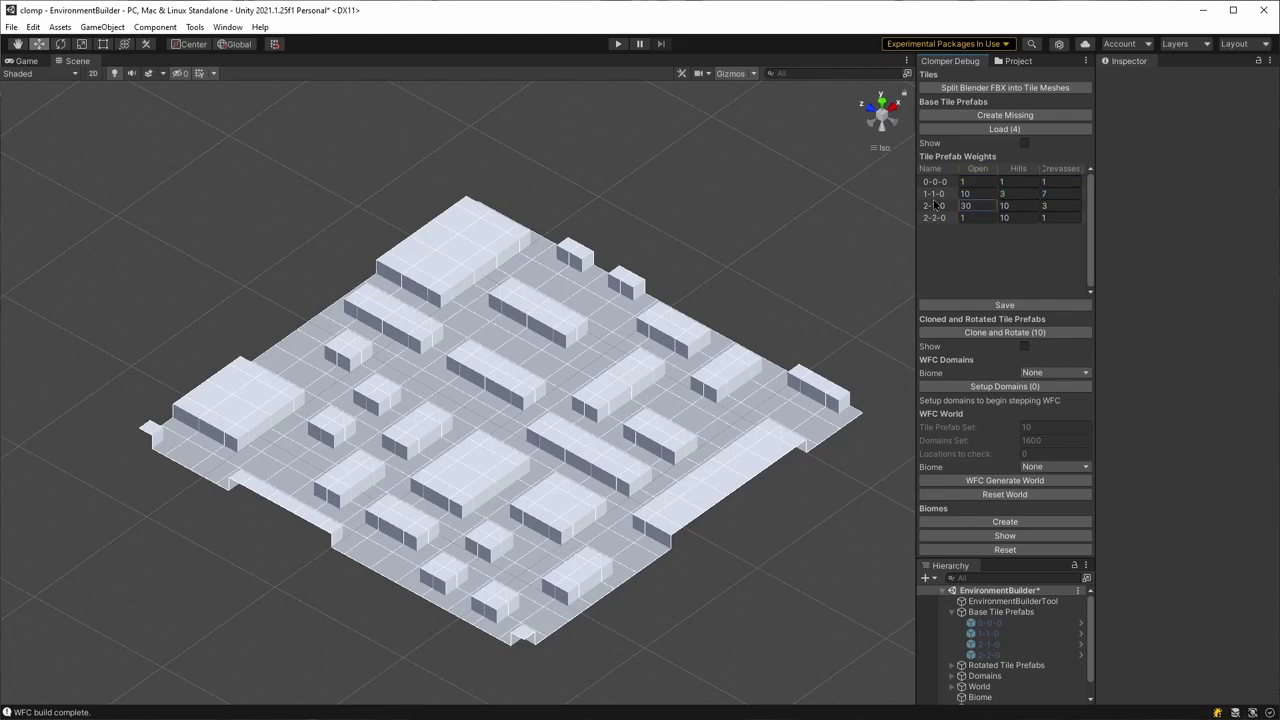
pyautogui.click(1003, 305)
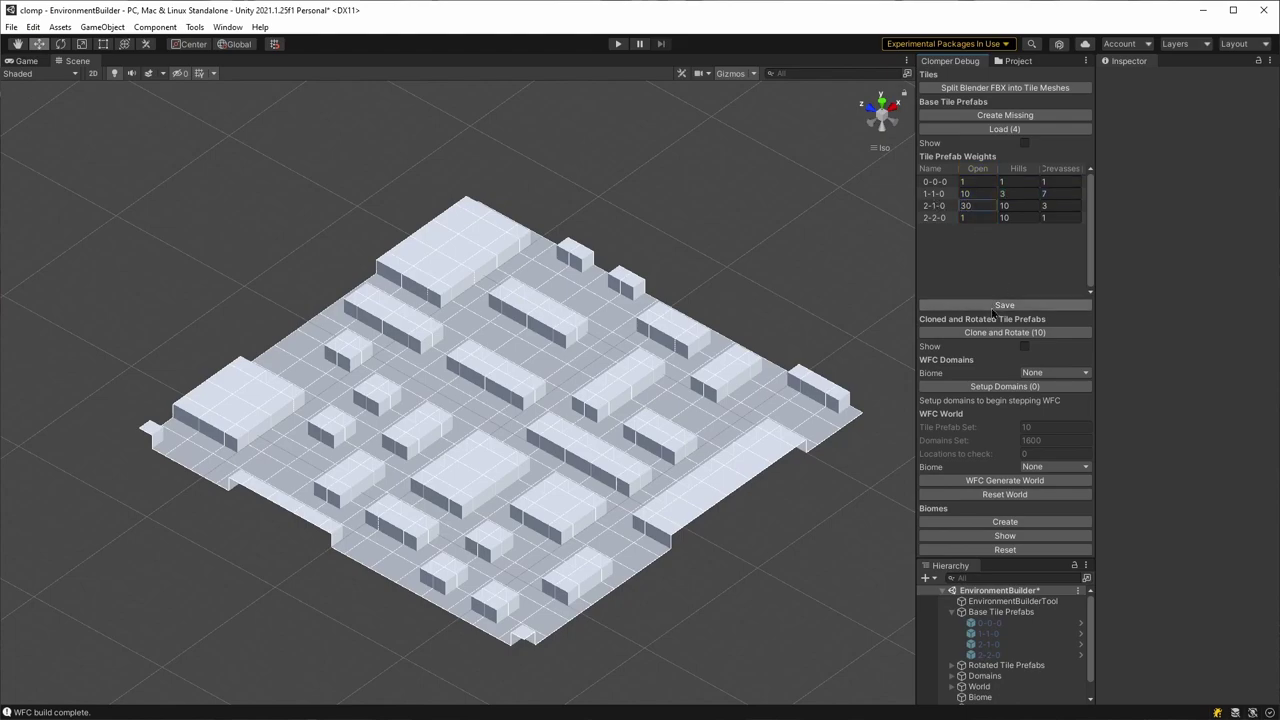
# Step: Regenerate the tile world several times using the new weights
pyautogui.click(974, 484)
pyautogui.click(975, 484)
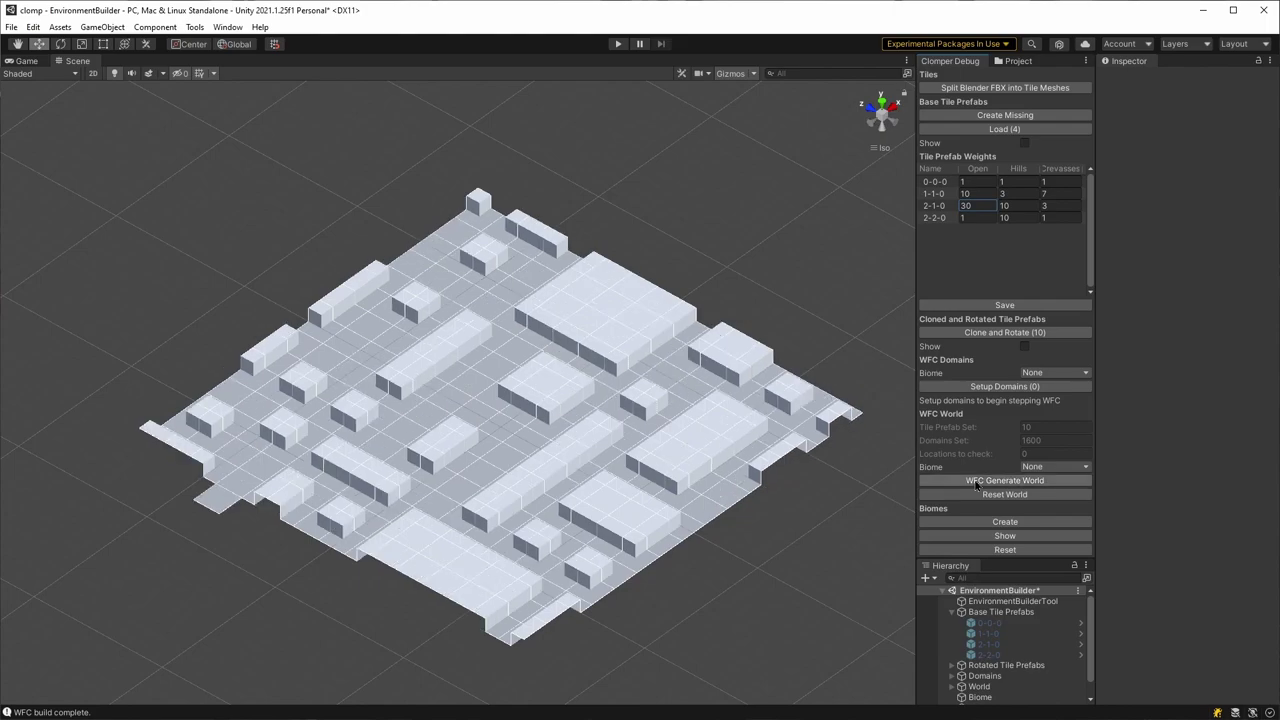
pyautogui.click(977, 484)
pyautogui.click(977, 484)
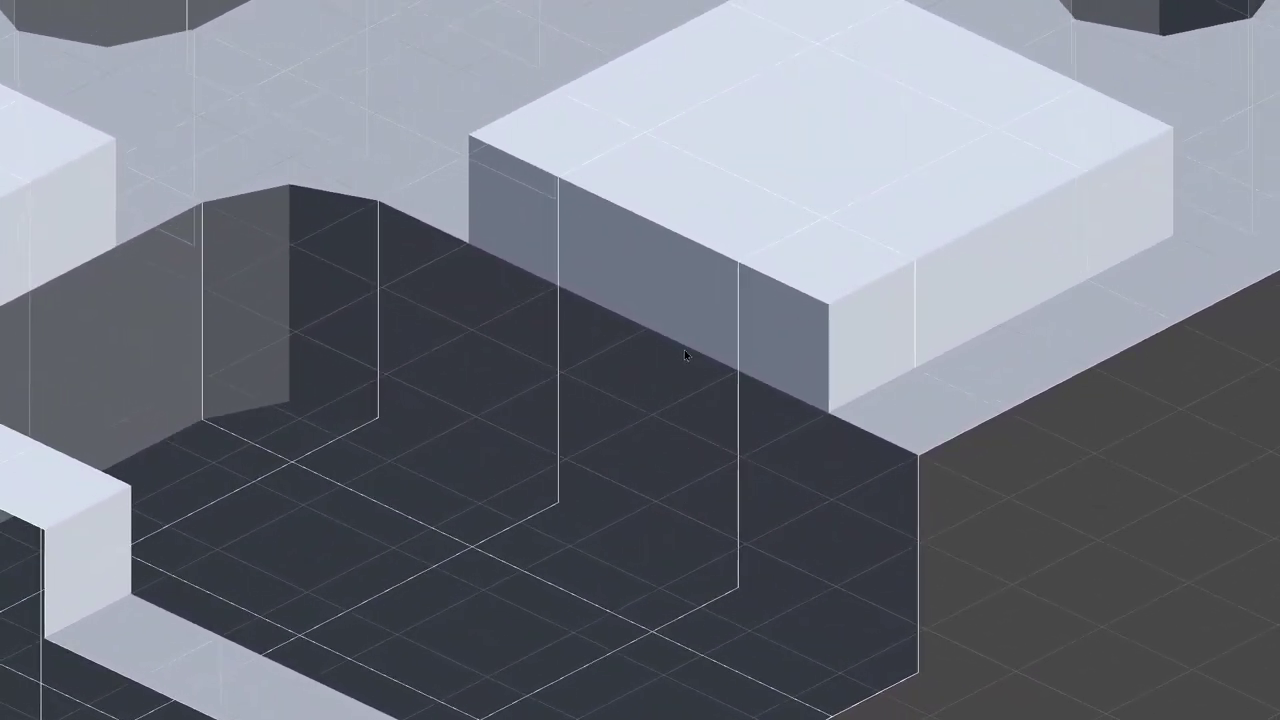
# Step: Select a tall box in the generated level in the Scene view
pyautogui.click(684, 349)
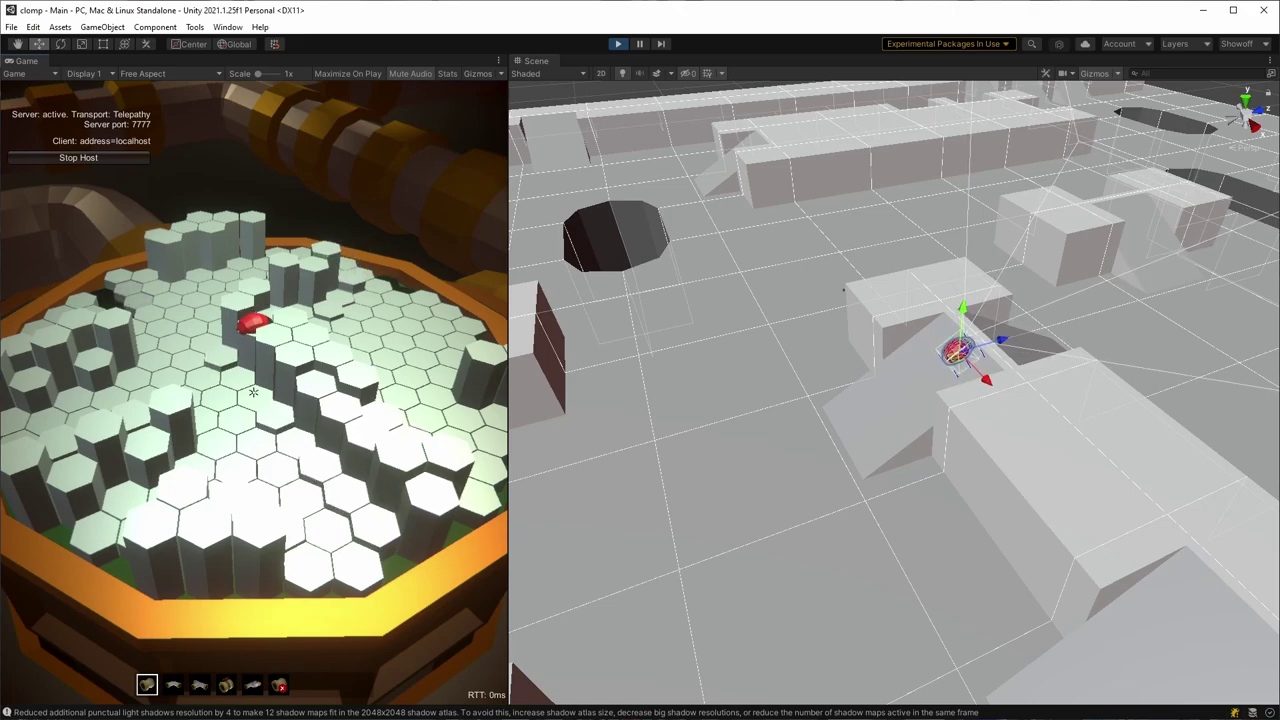
# Step: Orbit the Scene view to follow the player, then turn the red lever with E
pyautogui.scroll(2, 1097, 340)
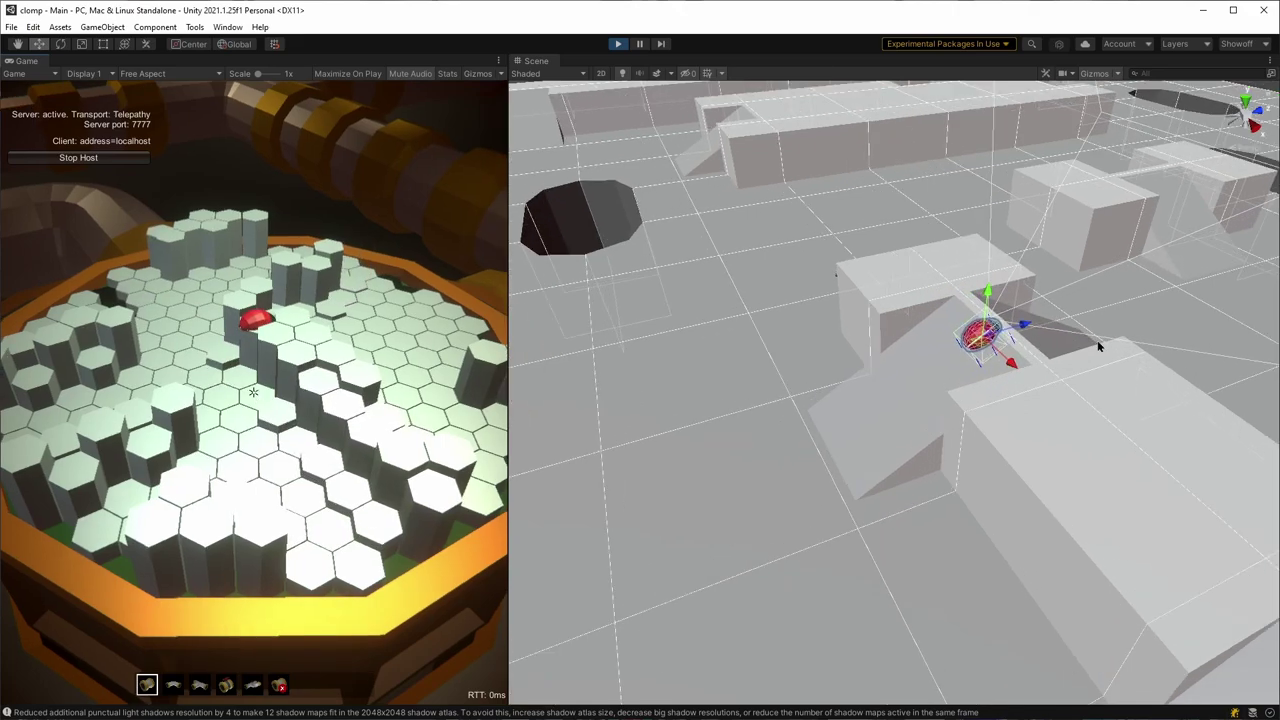
pyautogui.keyDown('alt'); pyautogui.moveTo(1097, 340); pyautogui.dragTo(740, 348); pyautogui.keyUp('alt')
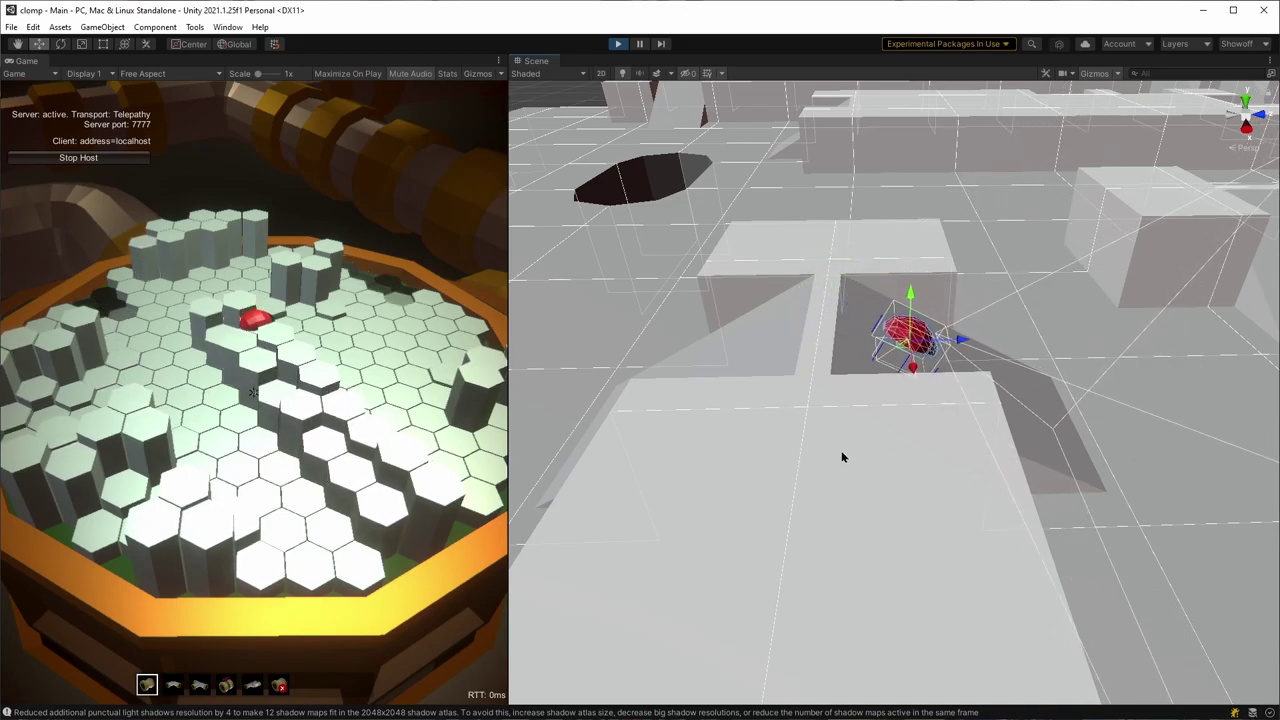
pyautogui.moveTo(933, 460); pyautogui.dragTo(1094, 471, button='right')
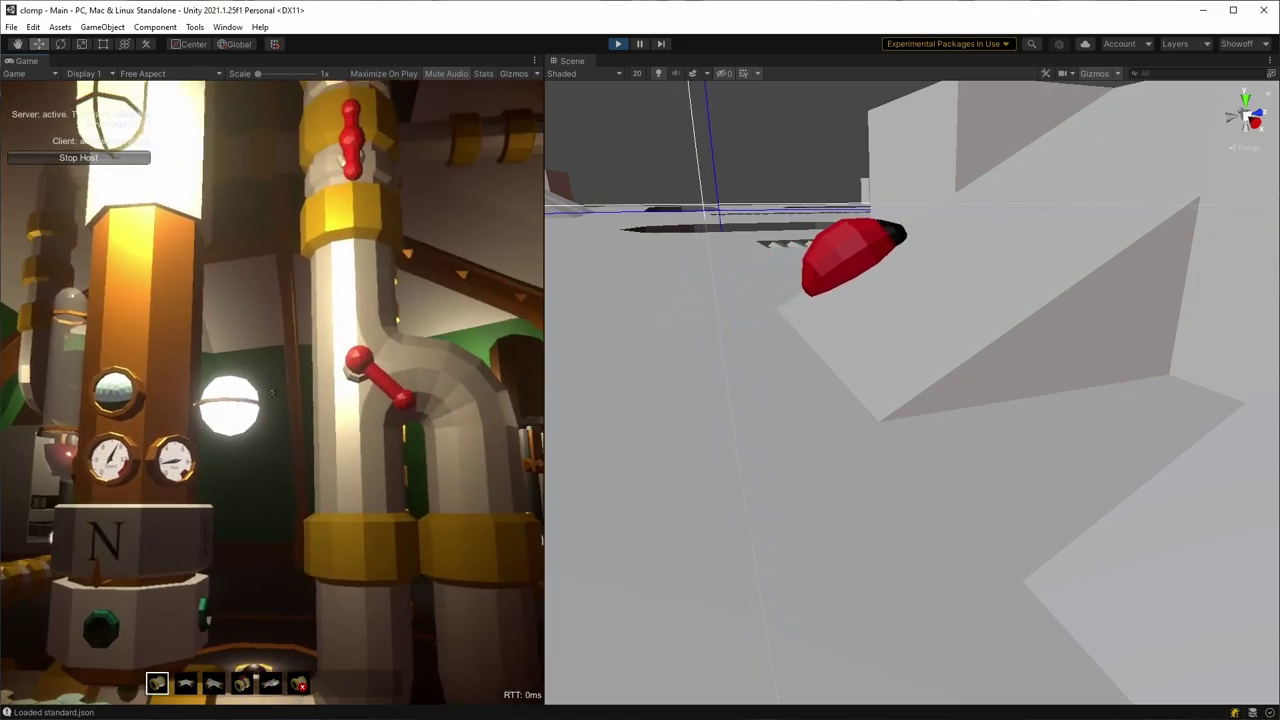
pyautogui.press('e')
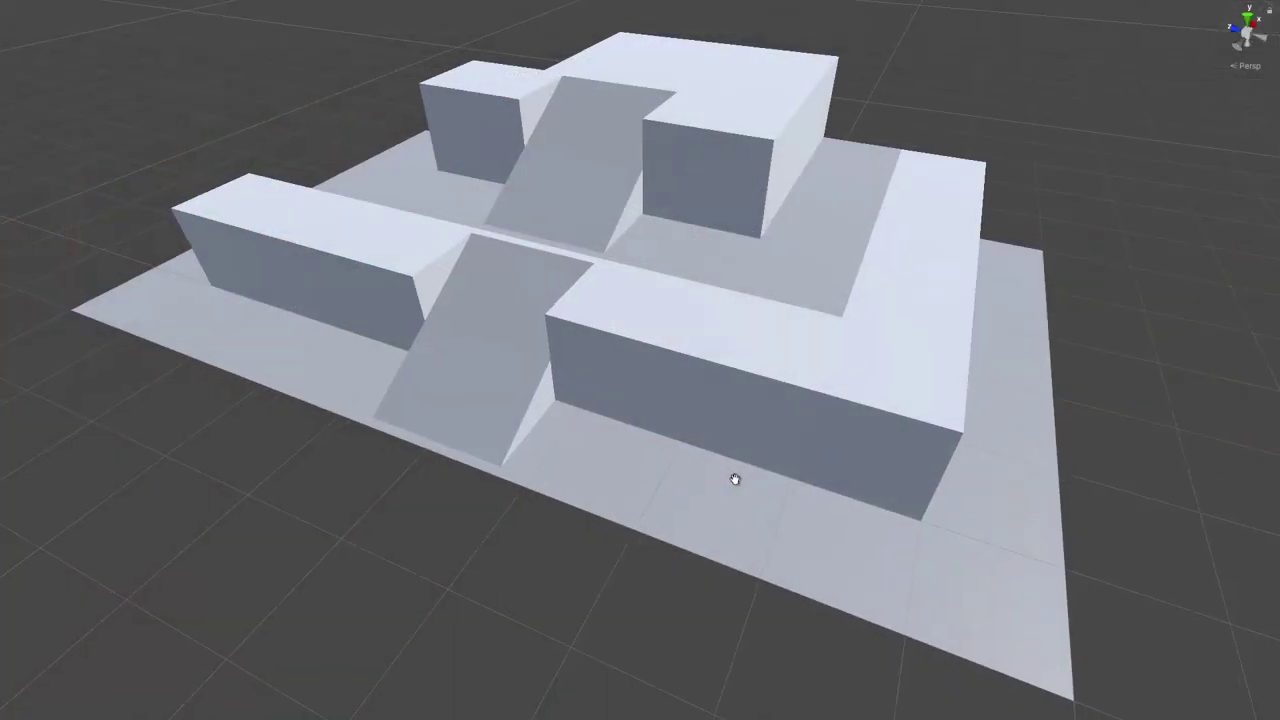
# Step: Pan the Scene view across the ramped block level
pyautogui.moveTo(917, 586); pyautogui.dragTo(910, 582, button='middle')
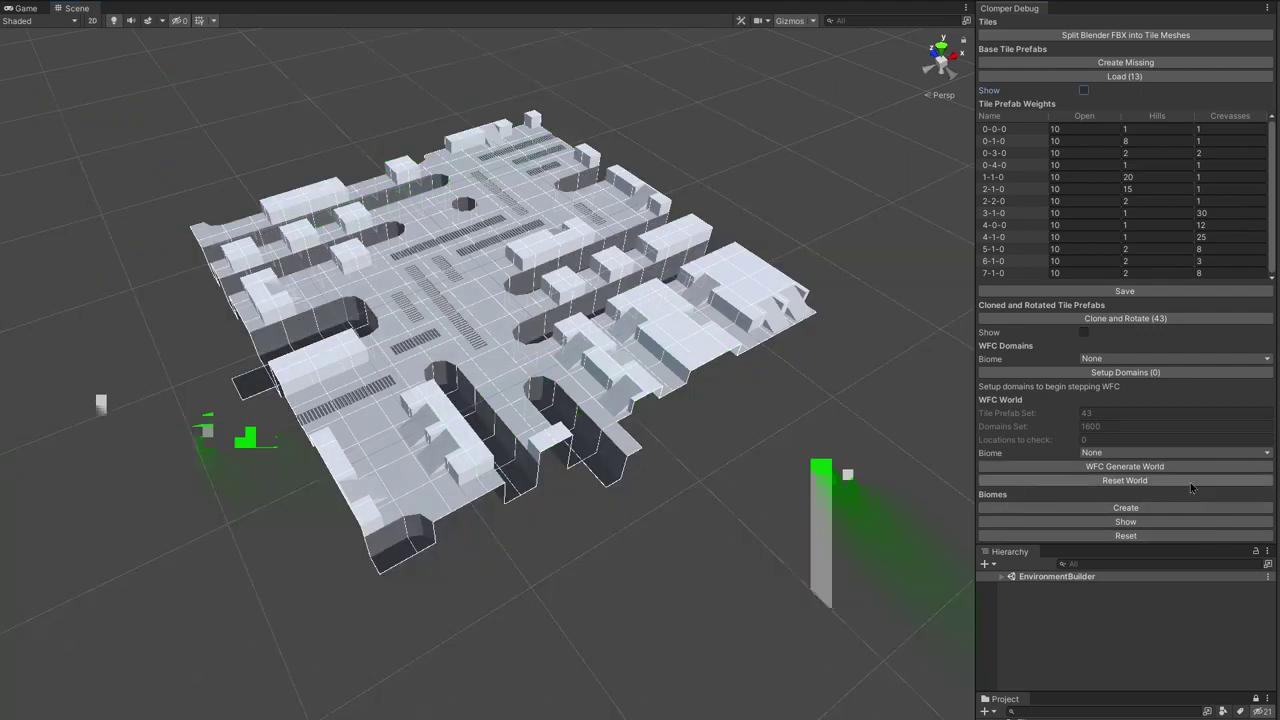
# Step: Reset the generated world and show the base tile prefabs, zooming in on them
pyautogui.click(1125, 480)
pyautogui.click(1084, 91)
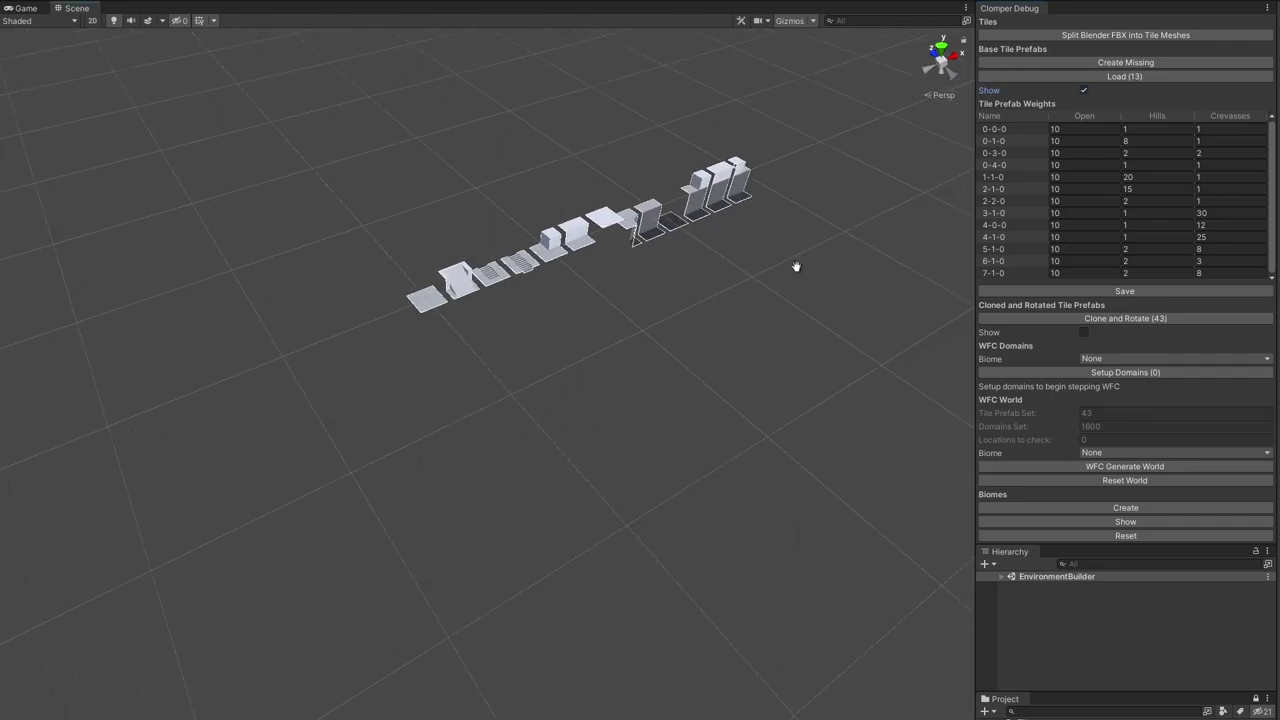
pyautogui.scroll(5, 638, 443)
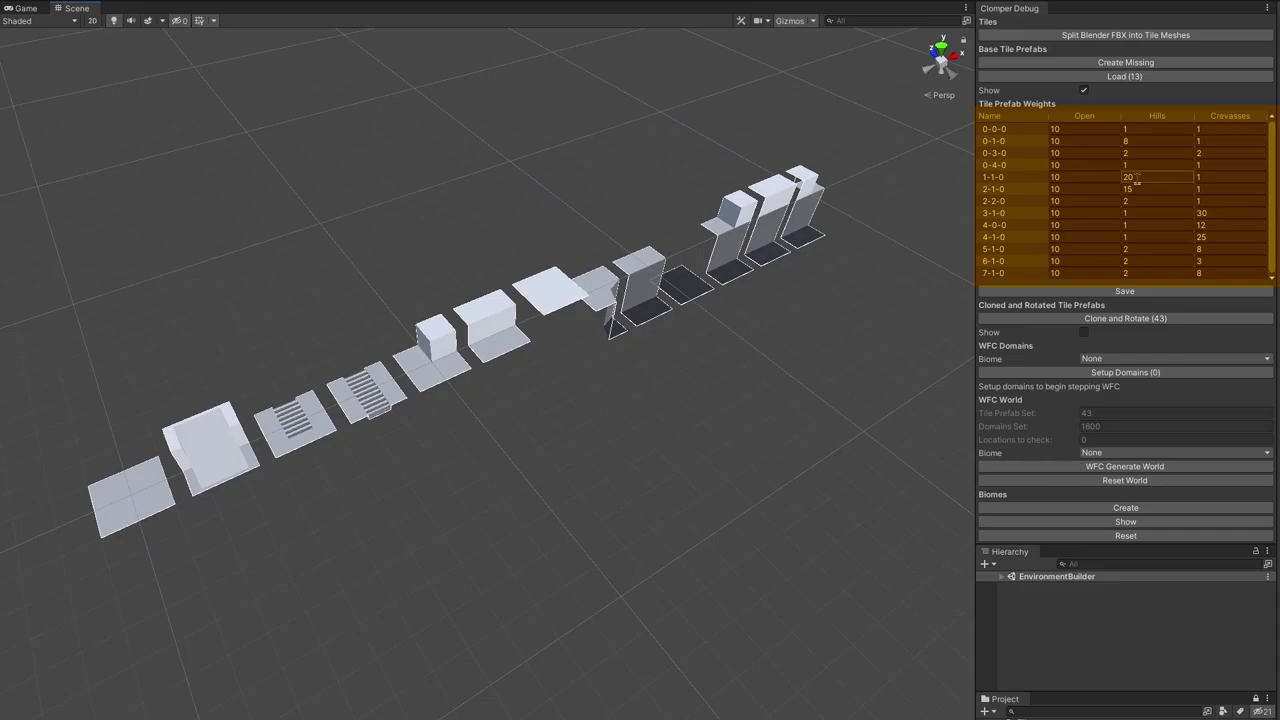
# Step: Check the Hills weights of tiles 1-1-0, 2-1-0, 2-2-0, 3-1-0 and 4-0-0
pyautogui.click(1138, 178)
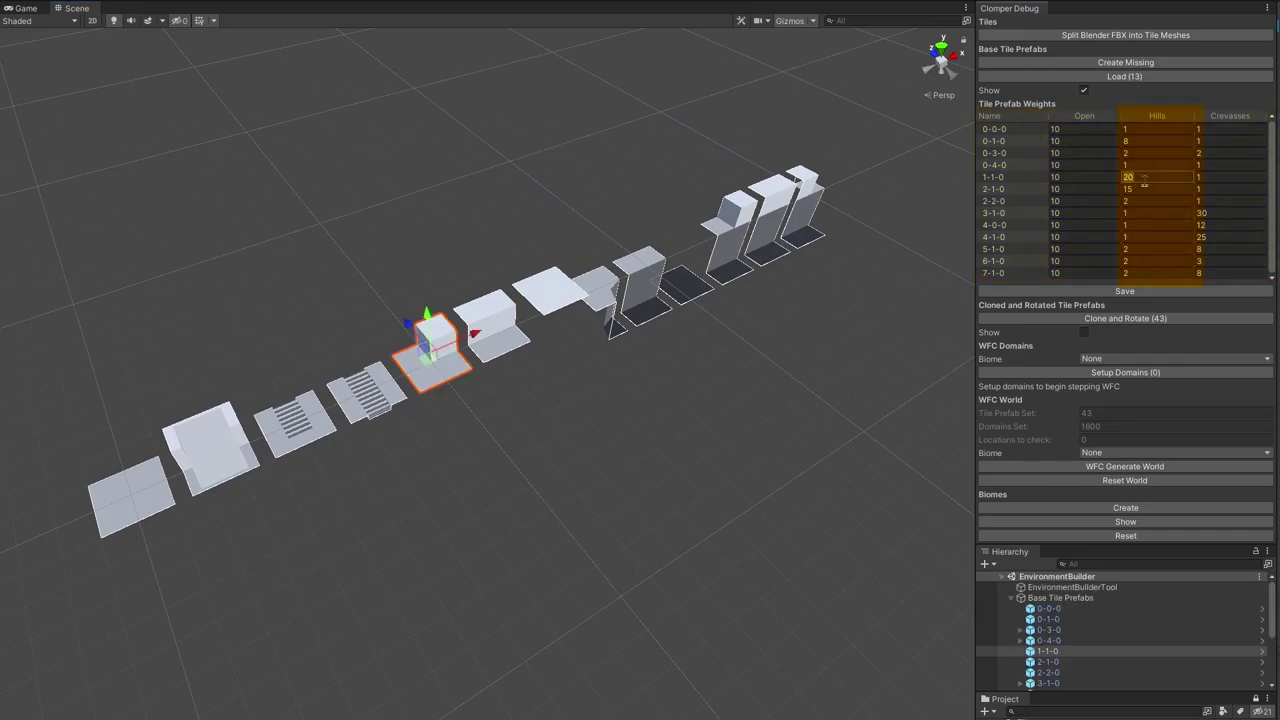
pyautogui.click(1148, 189)
pyautogui.click(1148, 201)
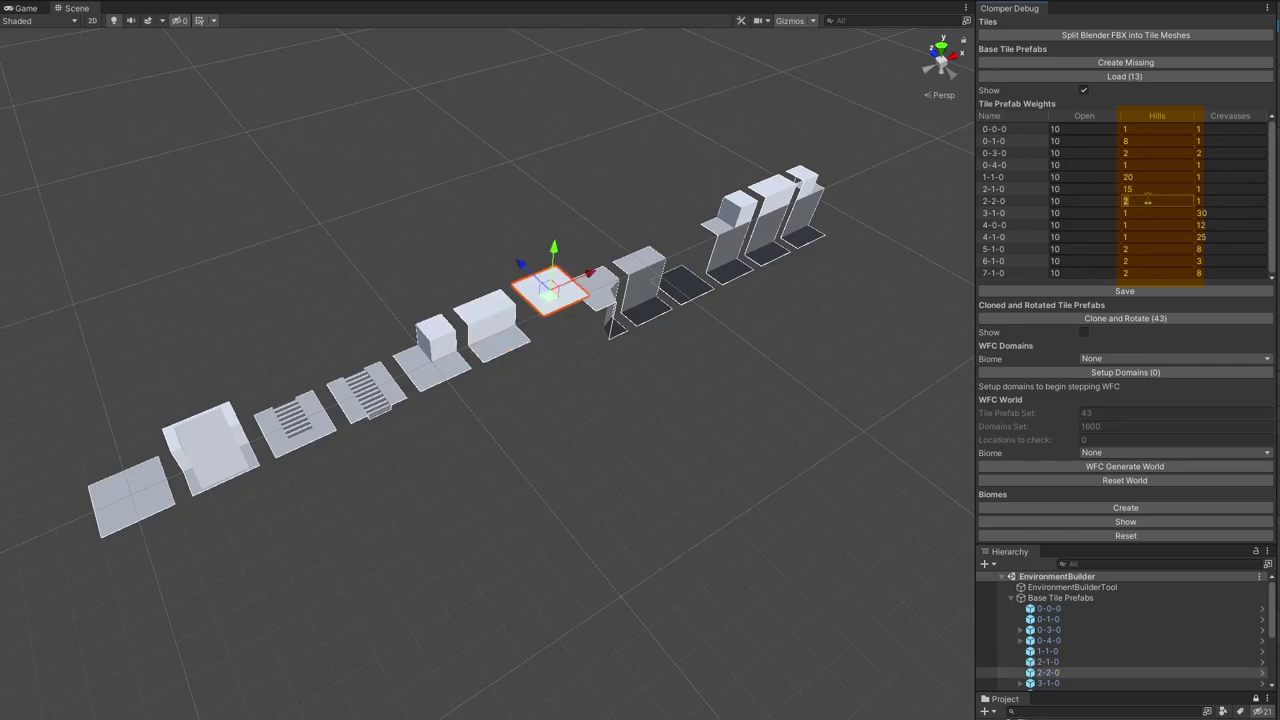
pyautogui.click(1148, 213)
pyautogui.click(1148, 225)
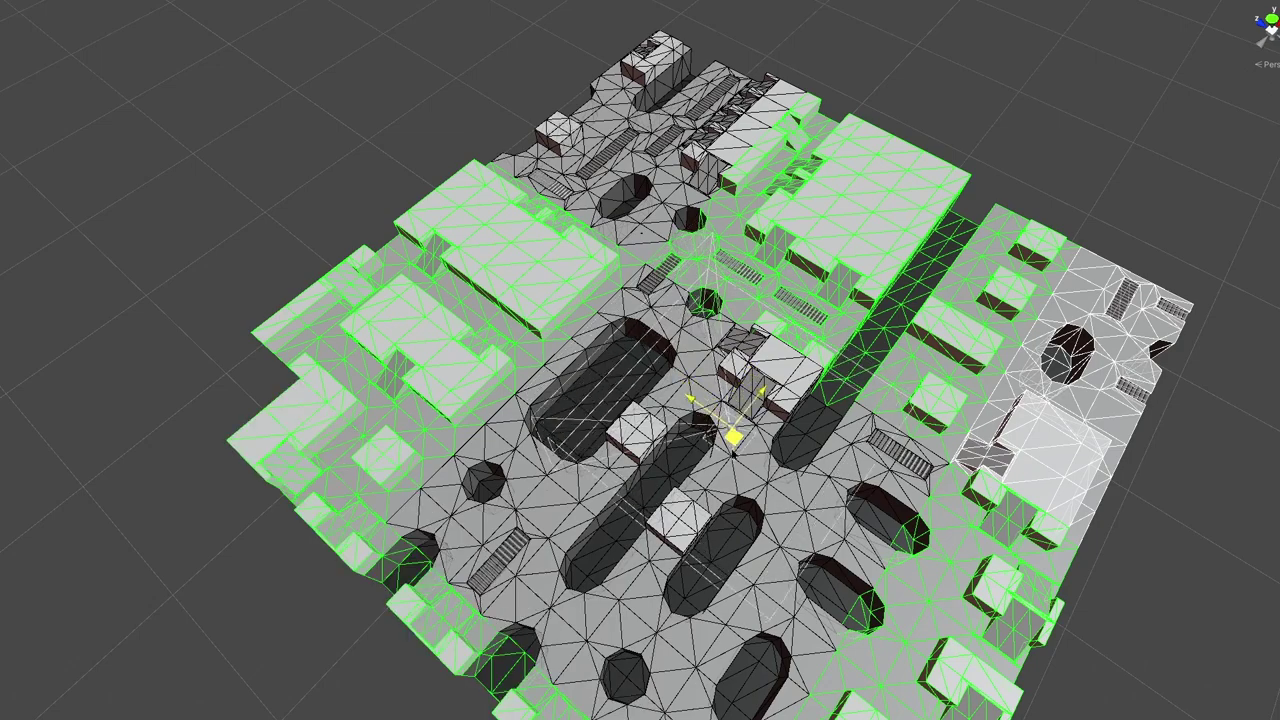
# Step: Drag the yellow navigation target to a new spot on the terrain
pyautogui.moveTo(782, 512); pyautogui.dragTo(853, 462)
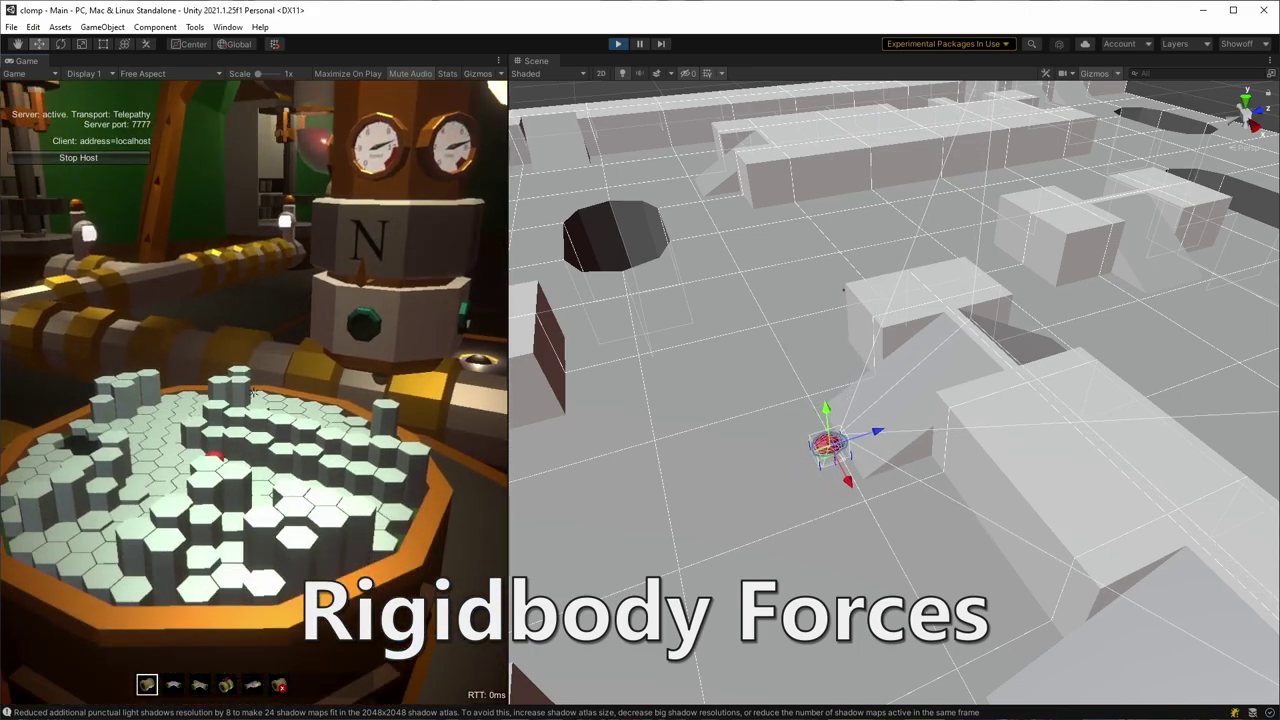
# Step: Walk the player with W toward the hexagon table and then up to the glowing porthole
pyautogui.press('w')
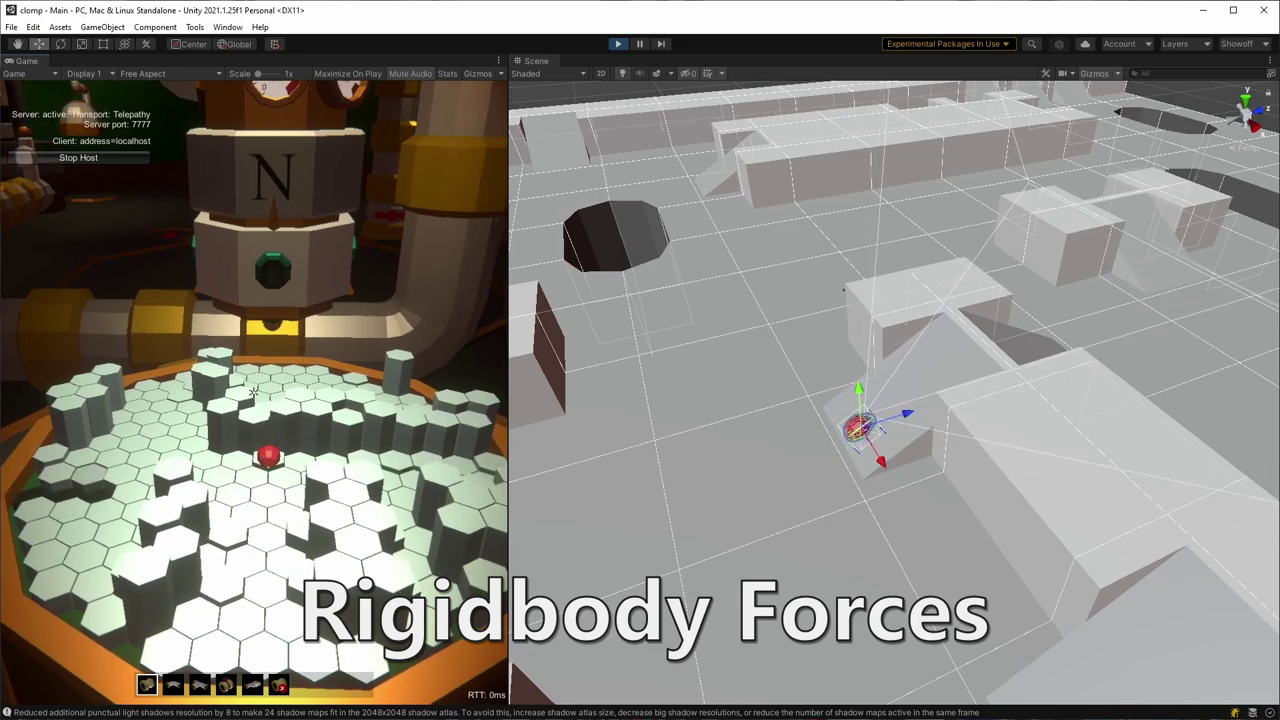
pyautogui.press('w')
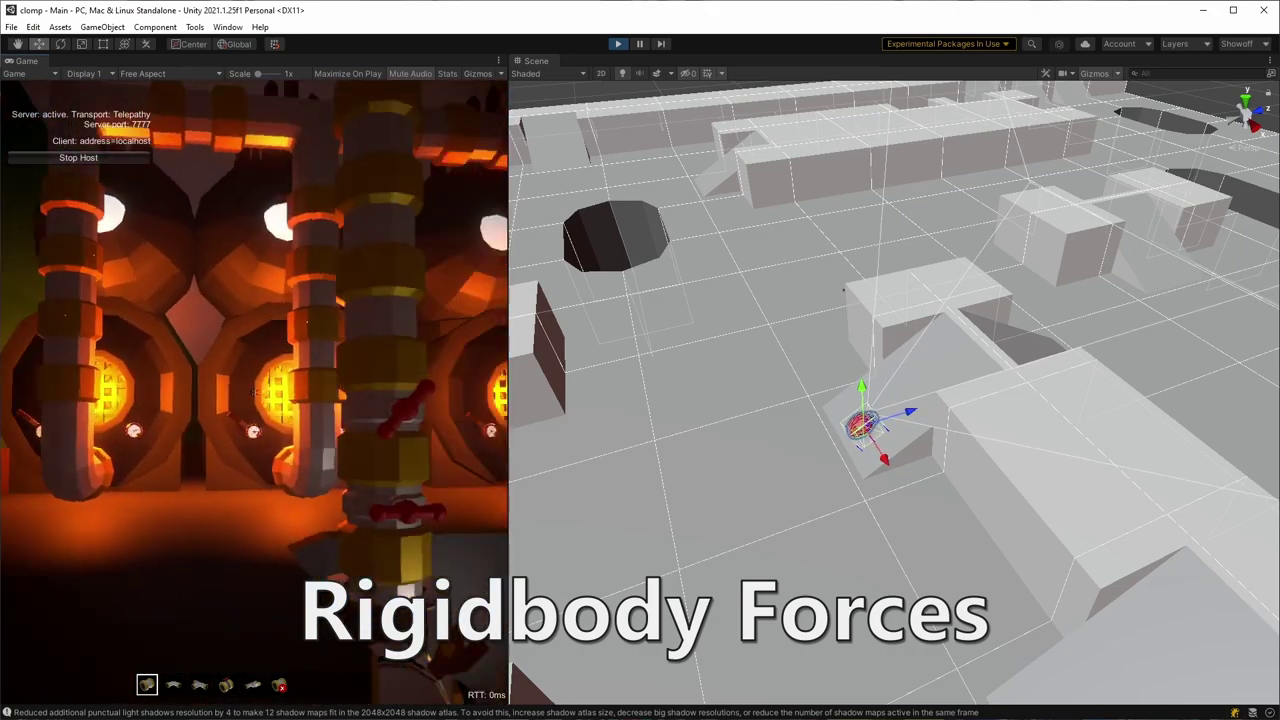
pyautogui.press('w')
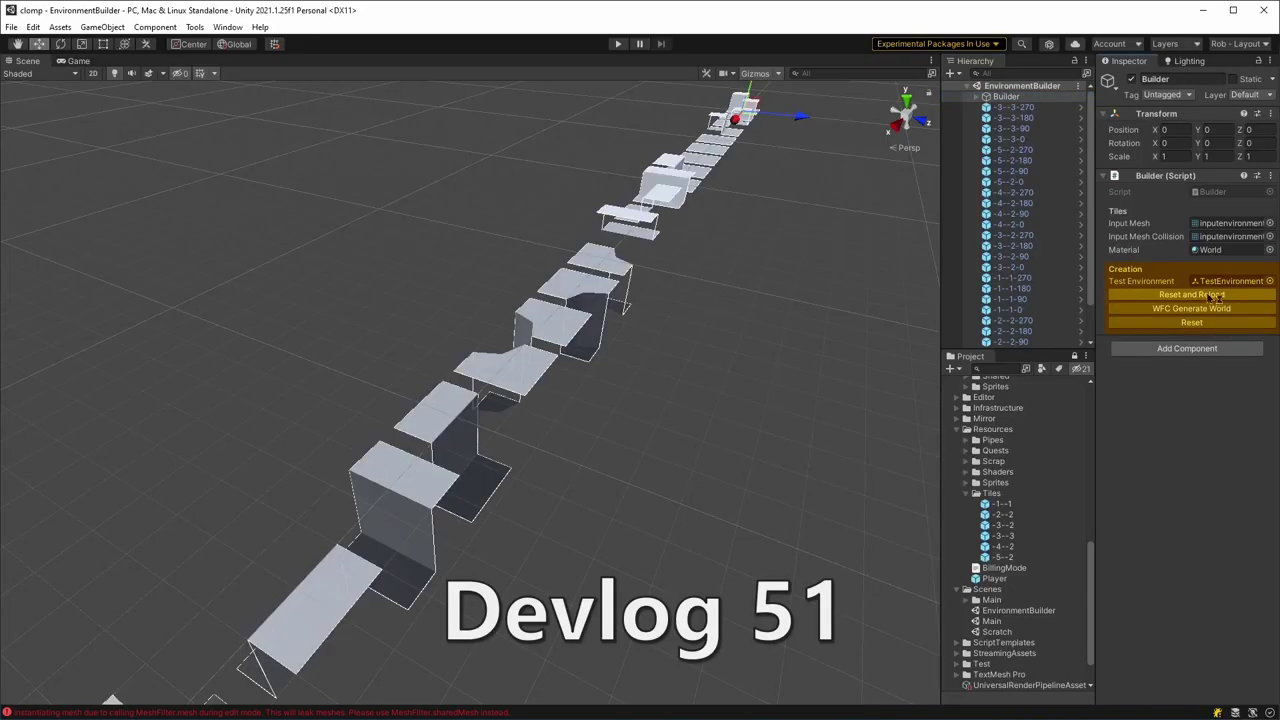
# Step: Frame tile -3--2-90 and the next tile, then edit tile 1-1-0's Open weight
pyautogui.doubleClick(1021, 257)
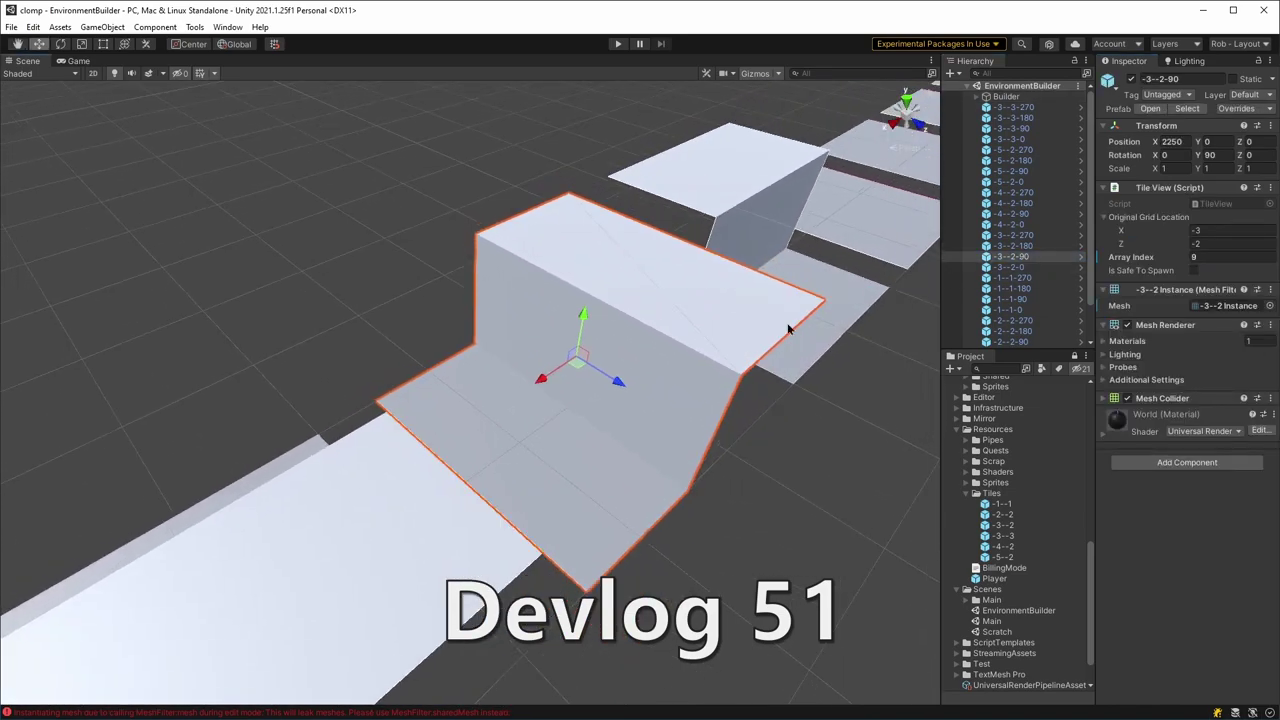
pyautogui.doubleClick(1020, 268)
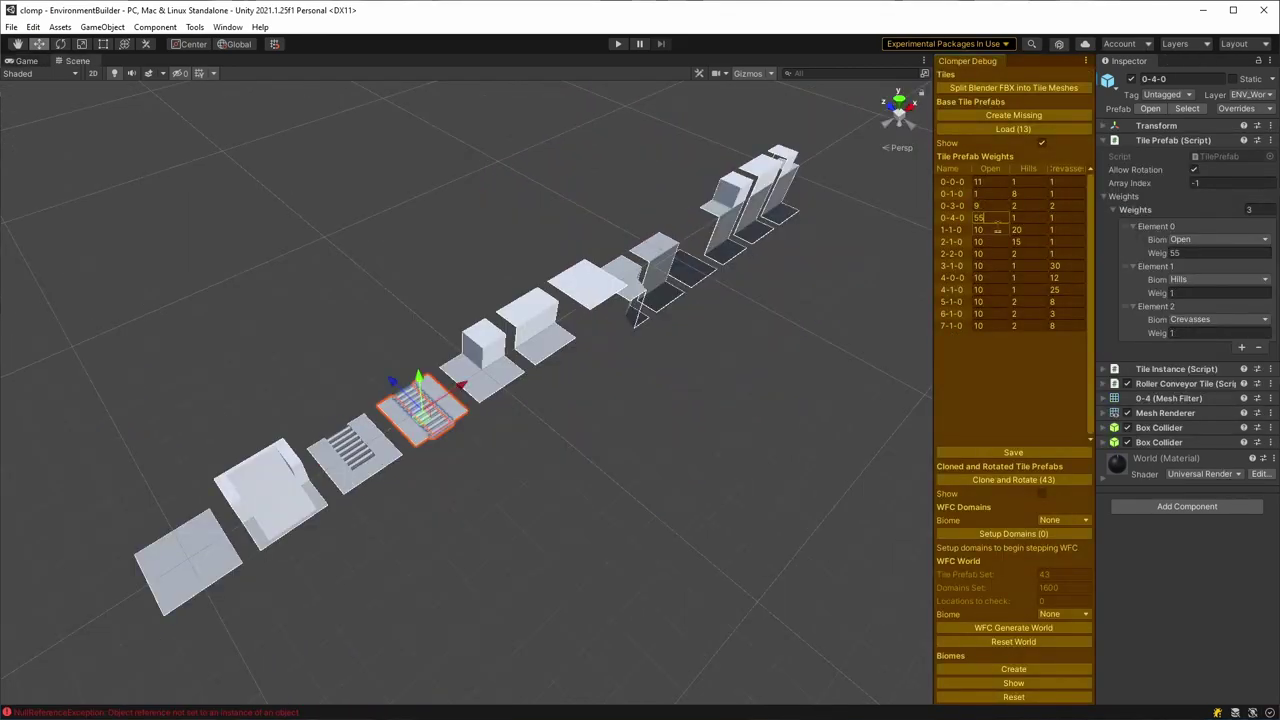
pyautogui.click(996, 230)
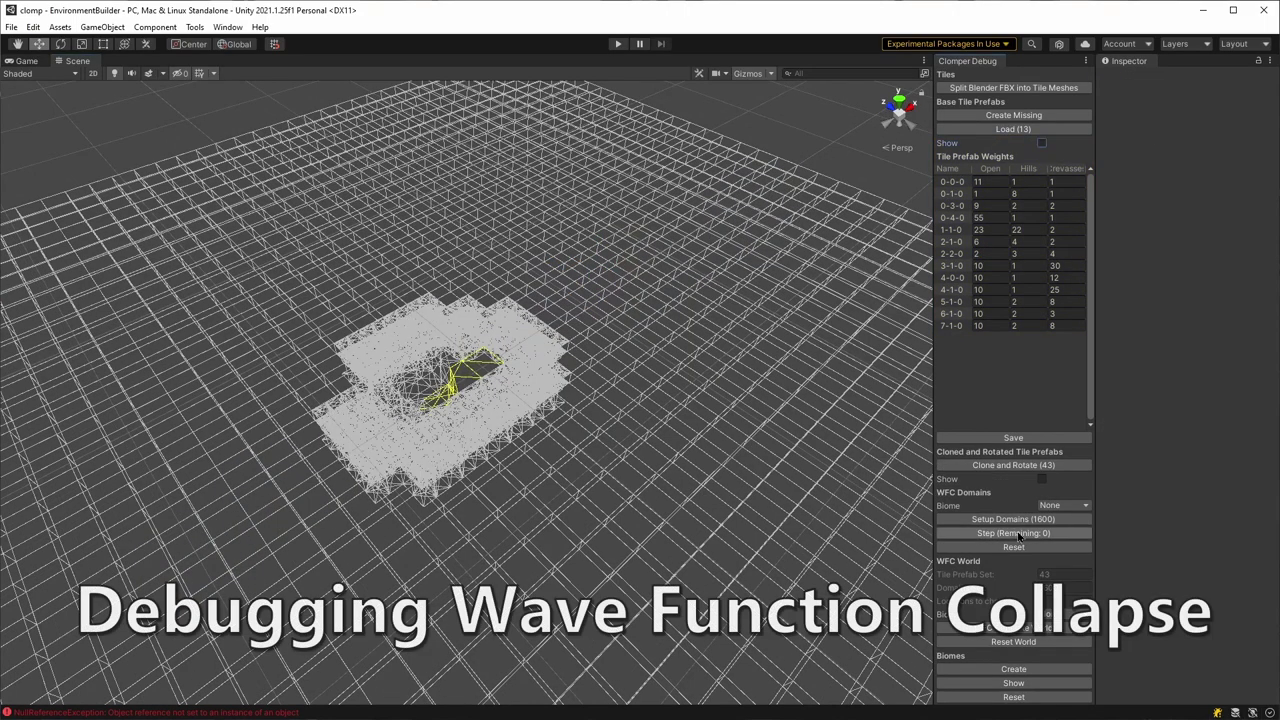
# Step: Step the wave function collapse repeatedly until it completes
pyautogui.click(1018, 533)
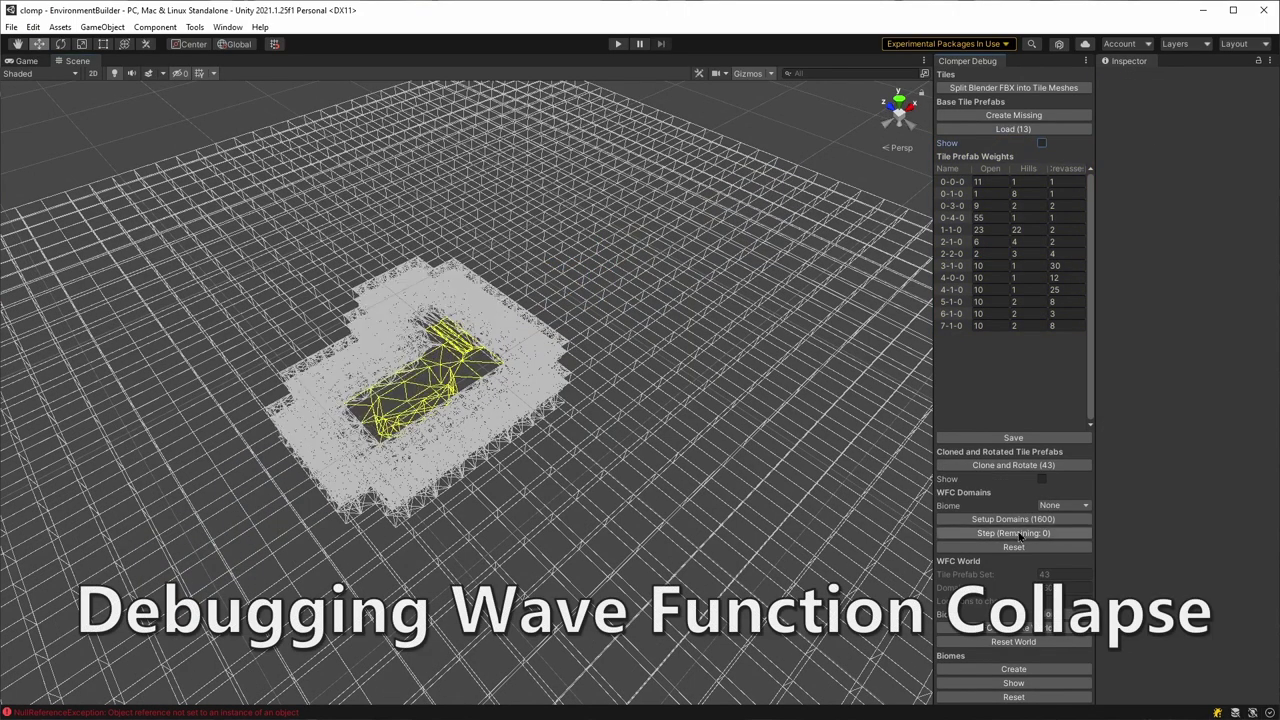
pyautogui.click(1018, 533)
pyautogui.click(1018, 533)
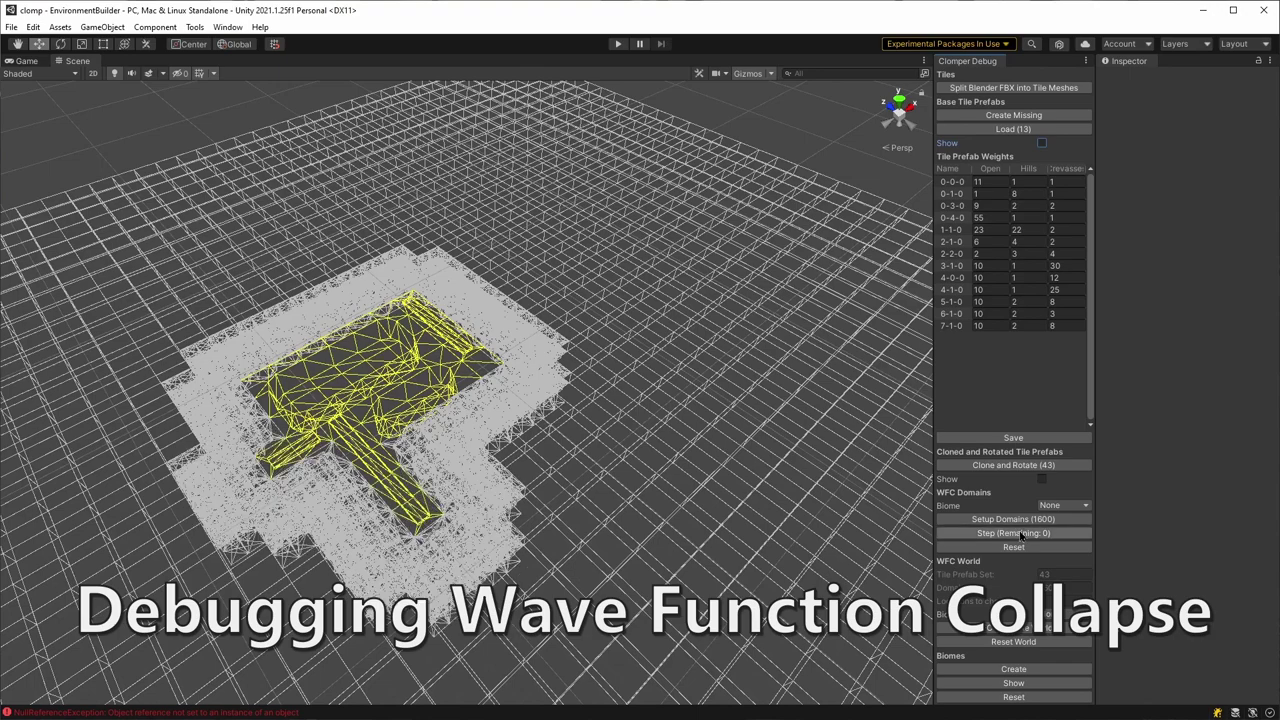
pyautogui.click(1020, 533)
pyautogui.click(1024, 533)
pyautogui.click(1024, 533)
pyautogui.click(1024, 533)
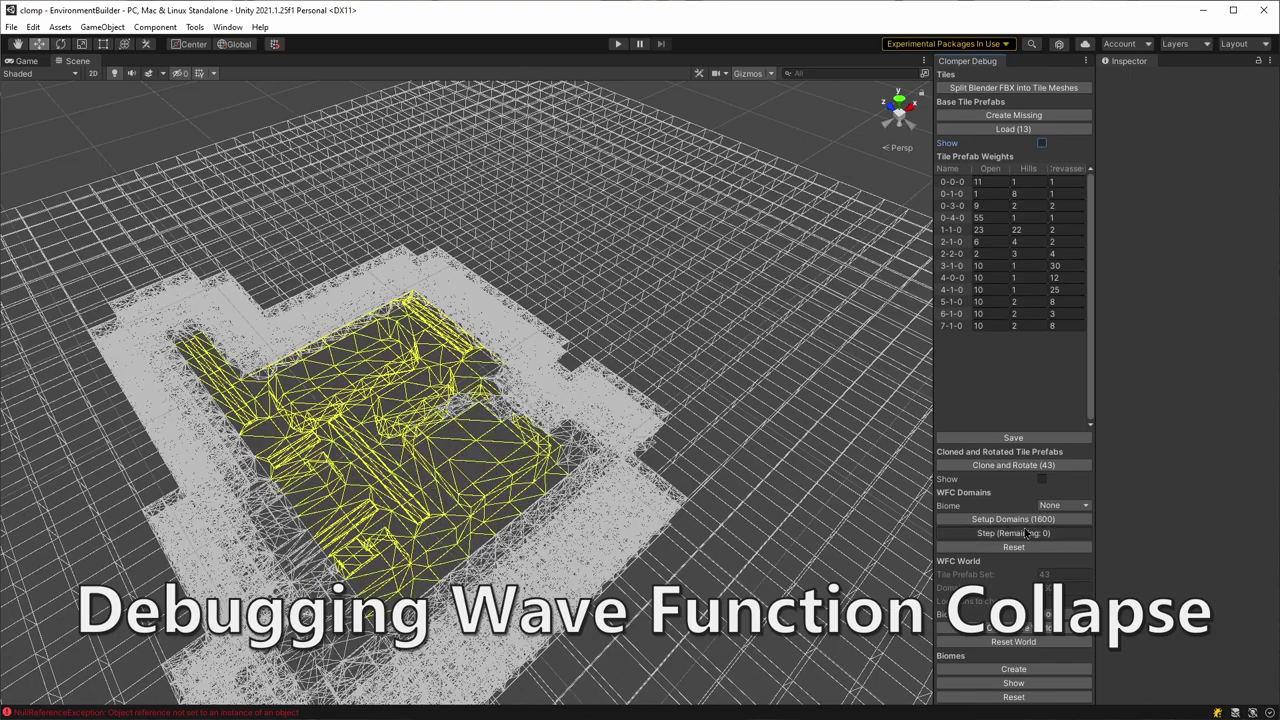
pyautogui.click(1024, 533)
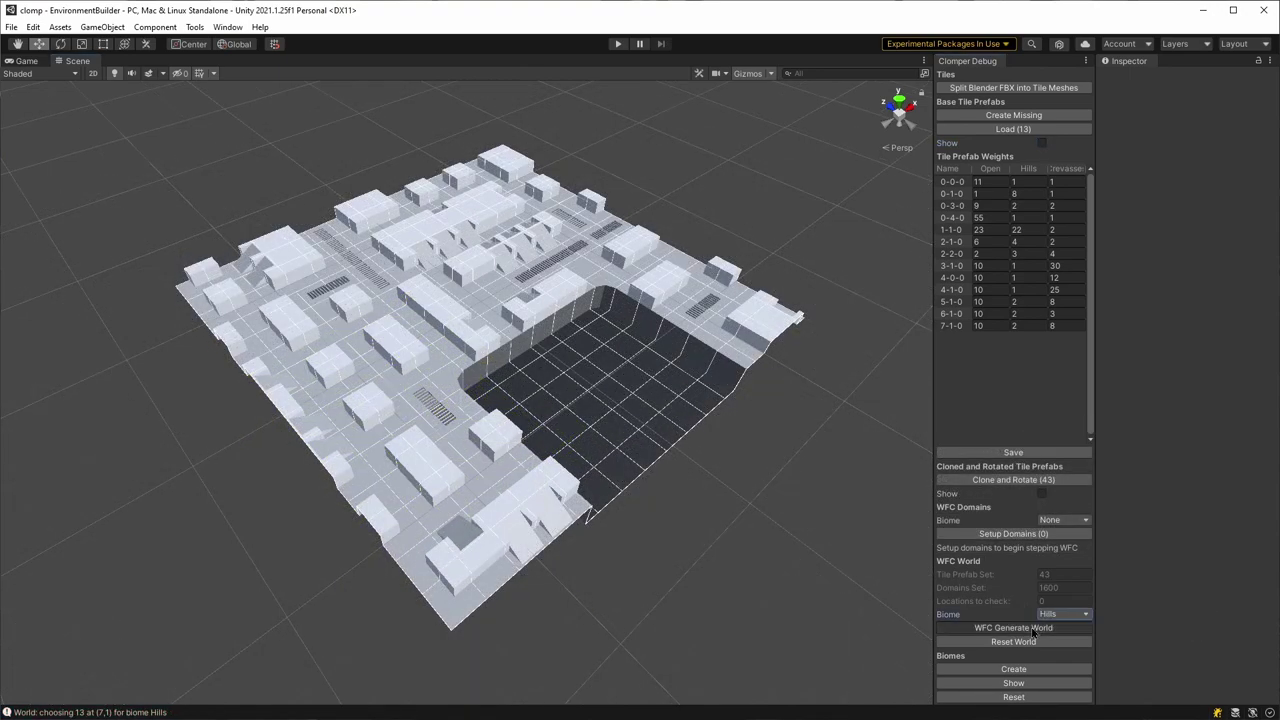
# Step: Generate three successive Hills-biome worlds
pyautogui.click(1033, 628)
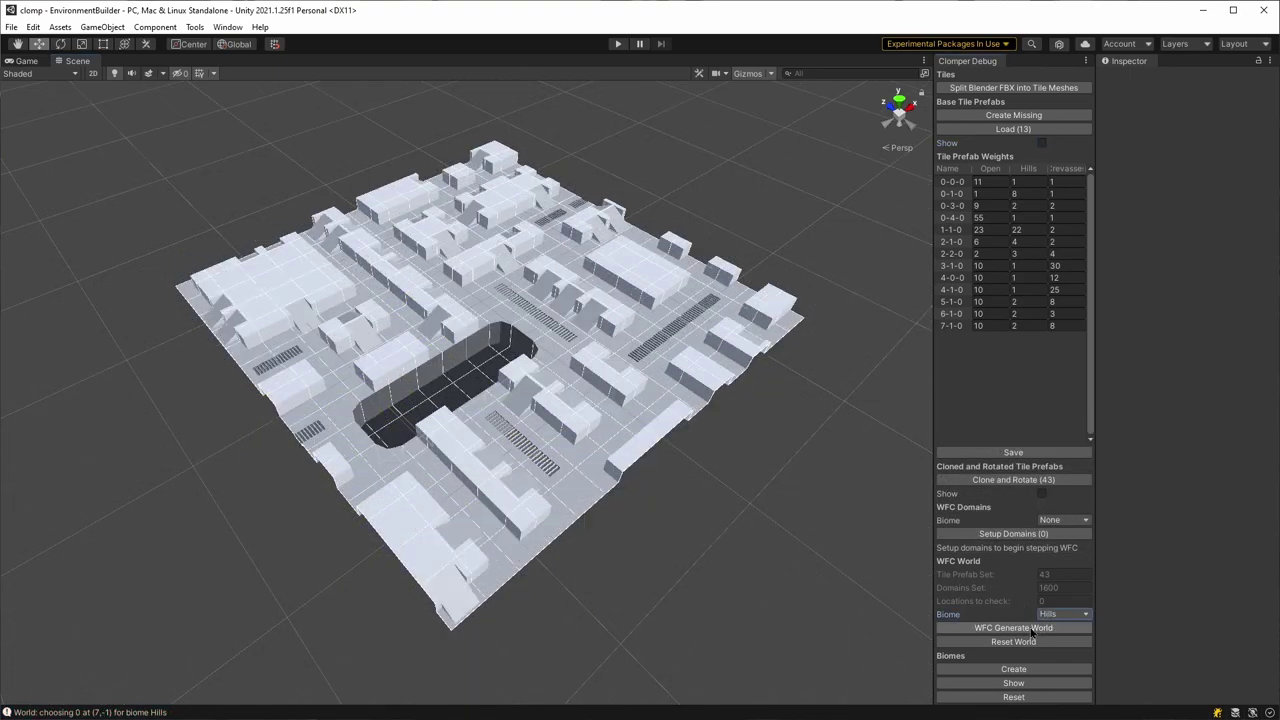
pyautogui.click(1031, 629)
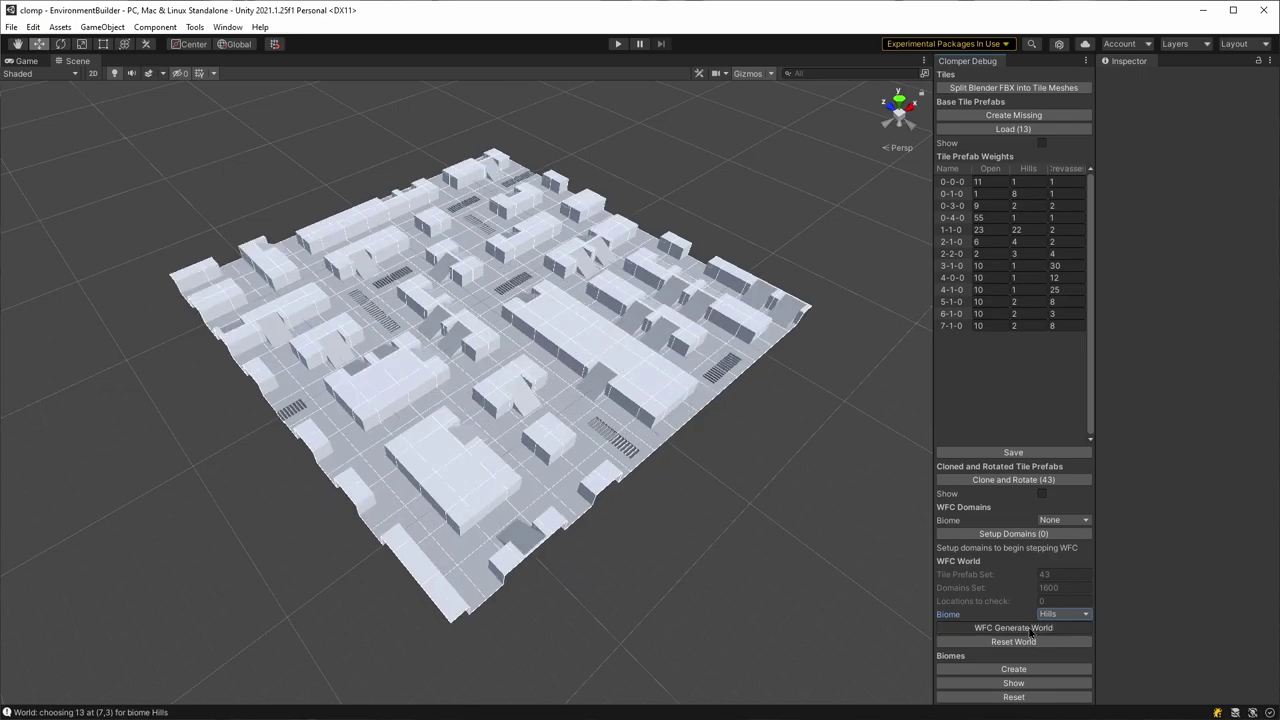
pyautogui.click(1031, 629)
# Step: Switch the biome to Crevasses and generate two Crevasses worlds
pyautogui.click(1064, 613)
pyautogui.click(1057, 675)
pyautogui.click(1029, 629)
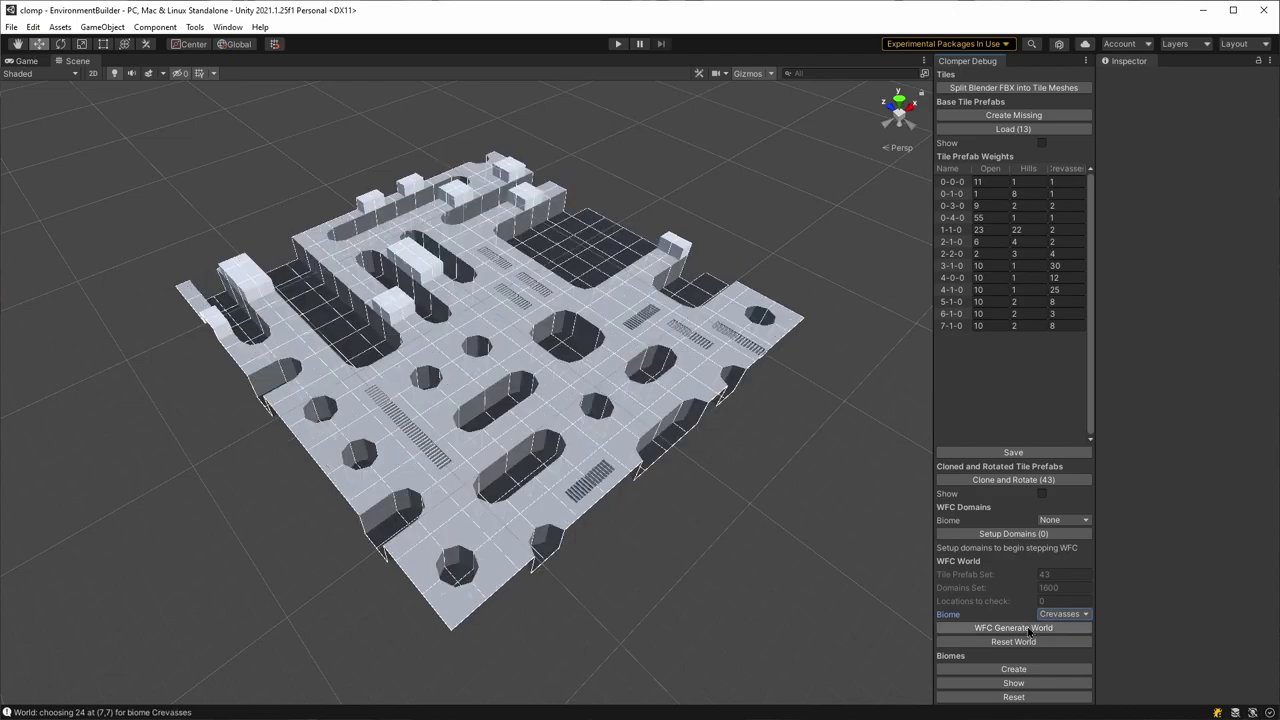
pyautogui.click(1029, 629)
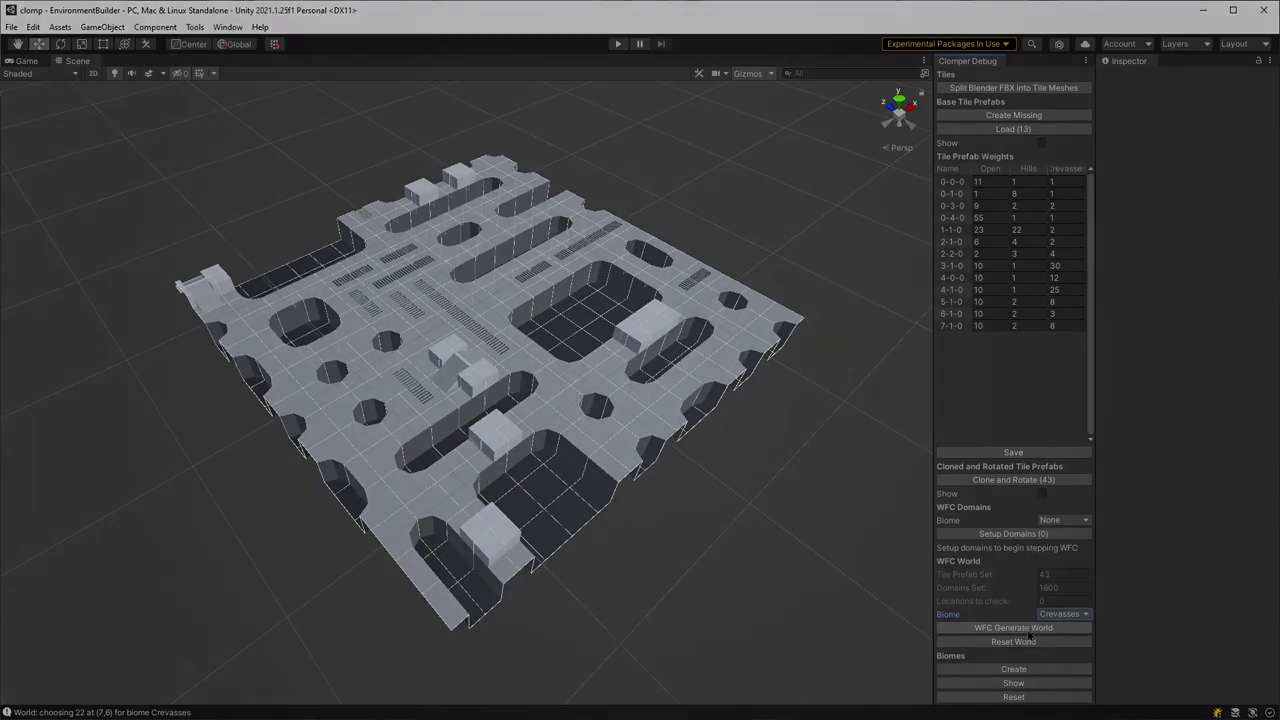